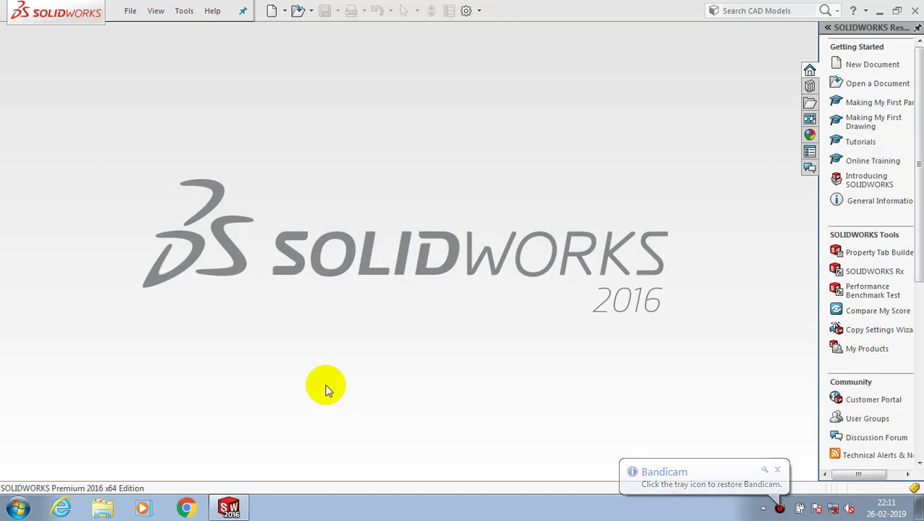
Create a new blank Part document, Part2, from the File menu.
left_click(131, 12)
left_click(137, 31)
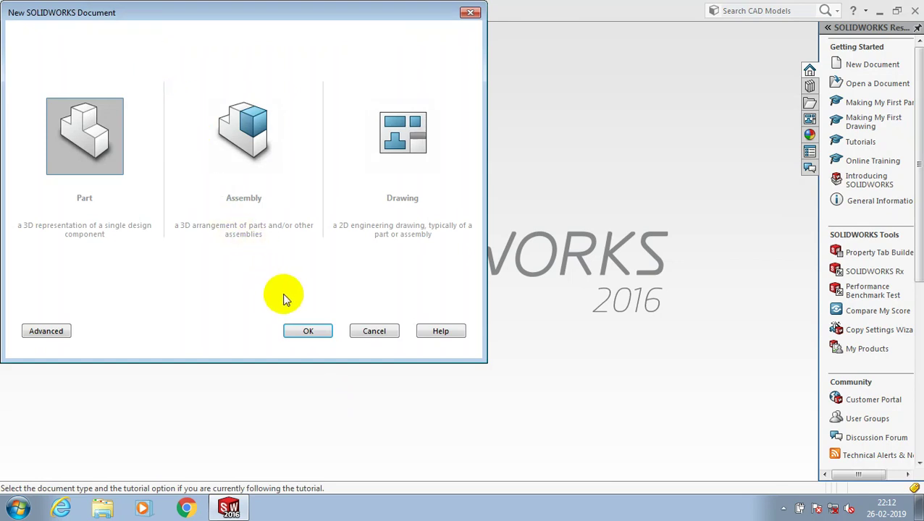
left_click(310, 333)
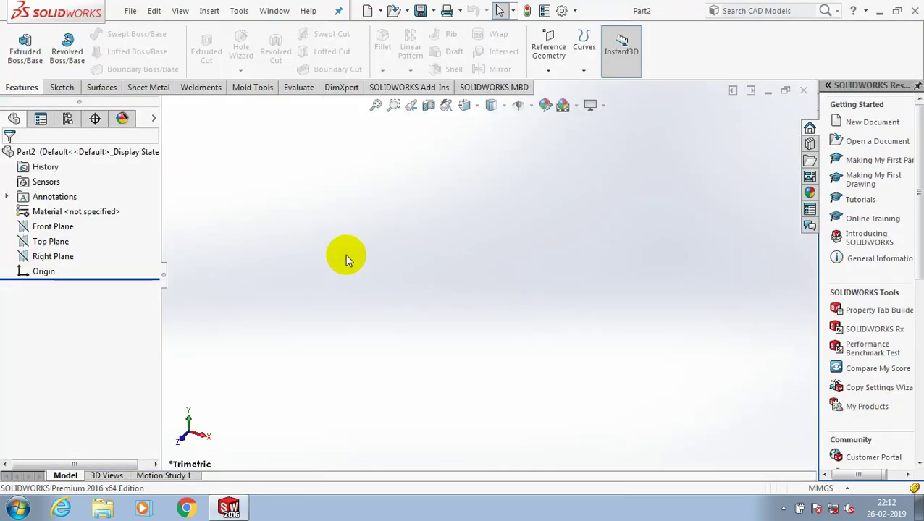
Sketch a circle centred on the origin on the Front Plane, viewed normal to it.
left_click(76, 227)
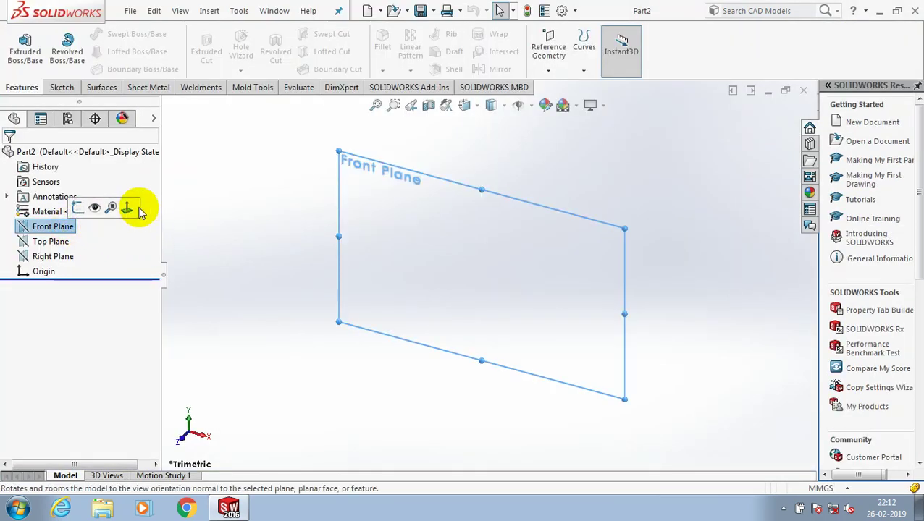
left_click(130, 210)
left_click(62, 87)
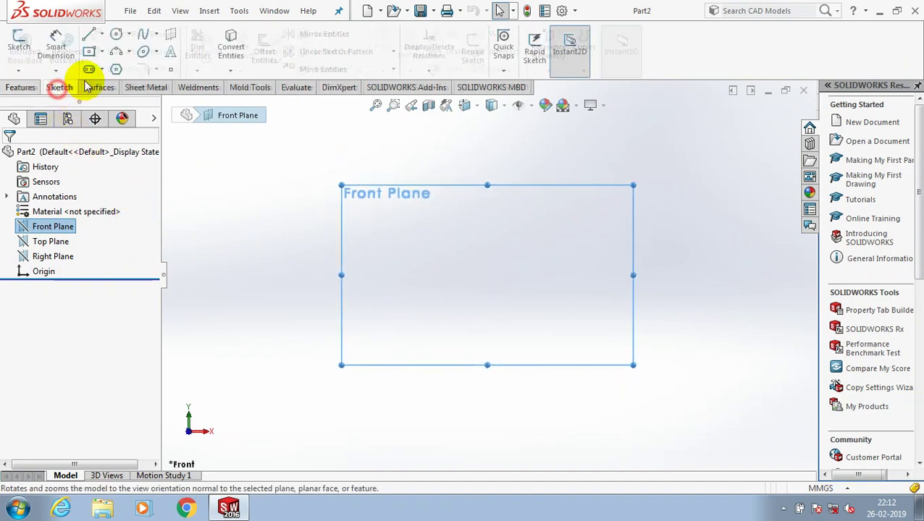
left_click(127, 35)
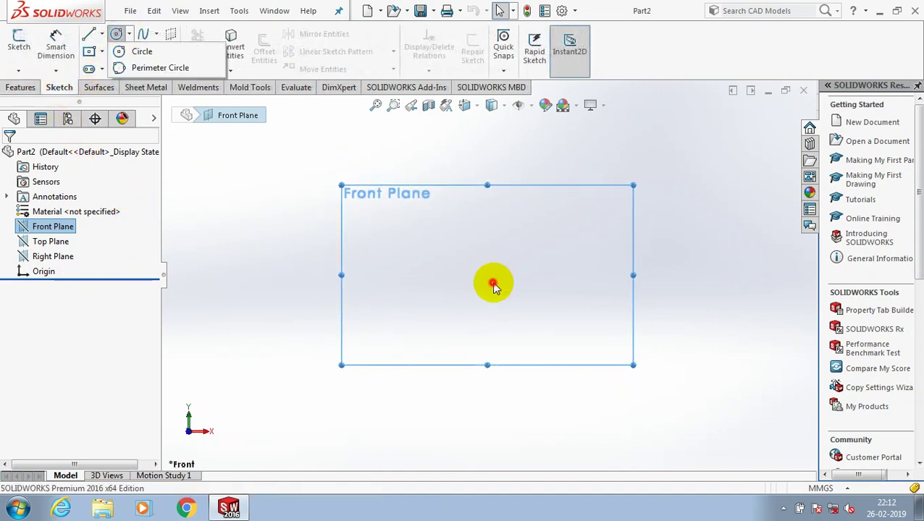
left_click(487, 275)
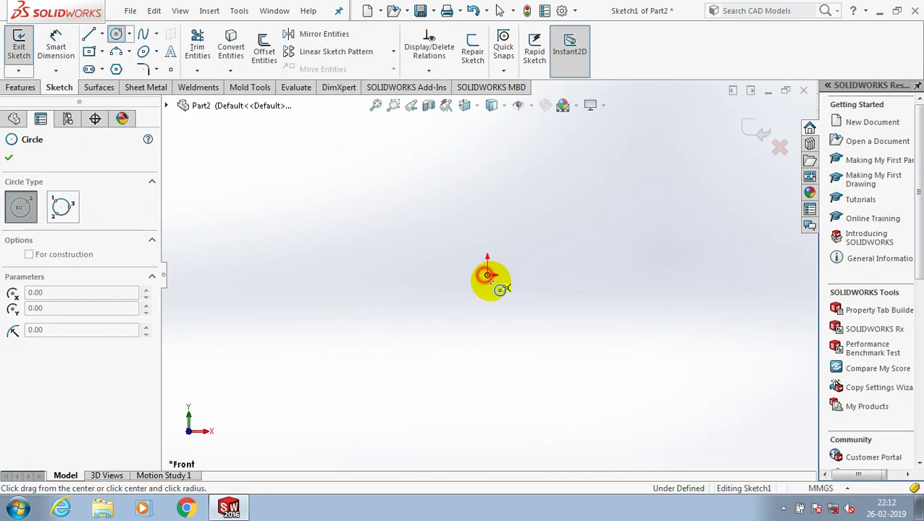
left_click(543, 356)
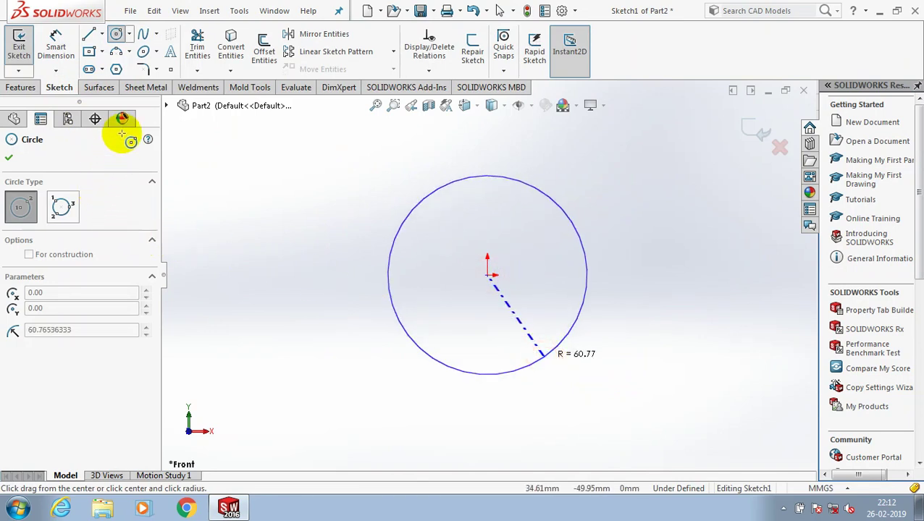
Dimension the circle's diameter to 75 mm.
left_click(58, 46)
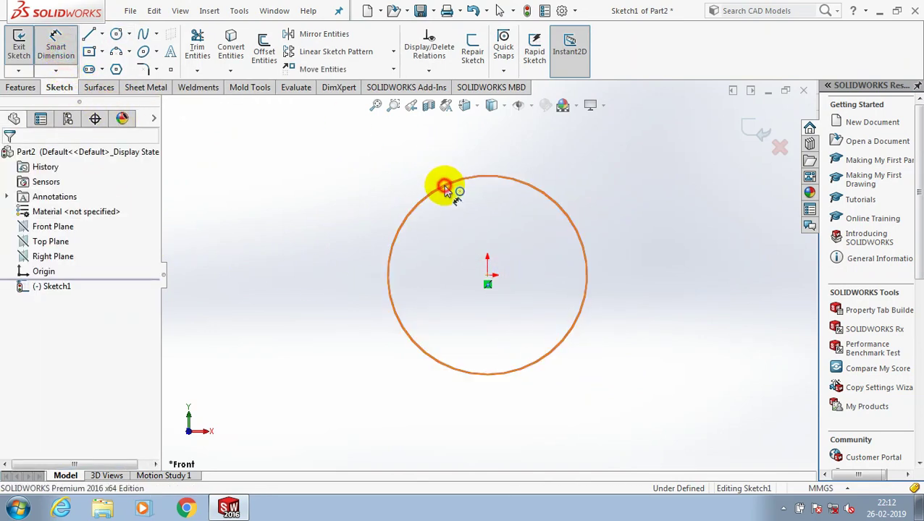
left_click(444, 186)
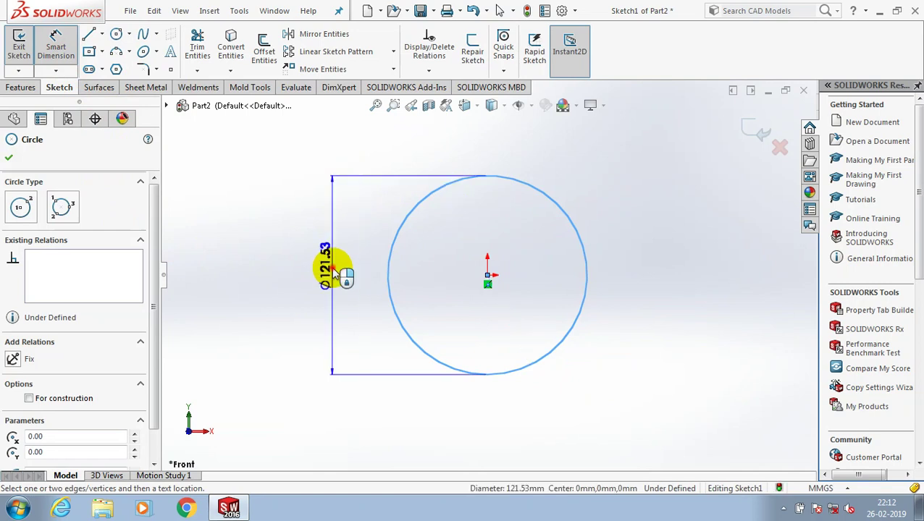
left_click(341, 274)
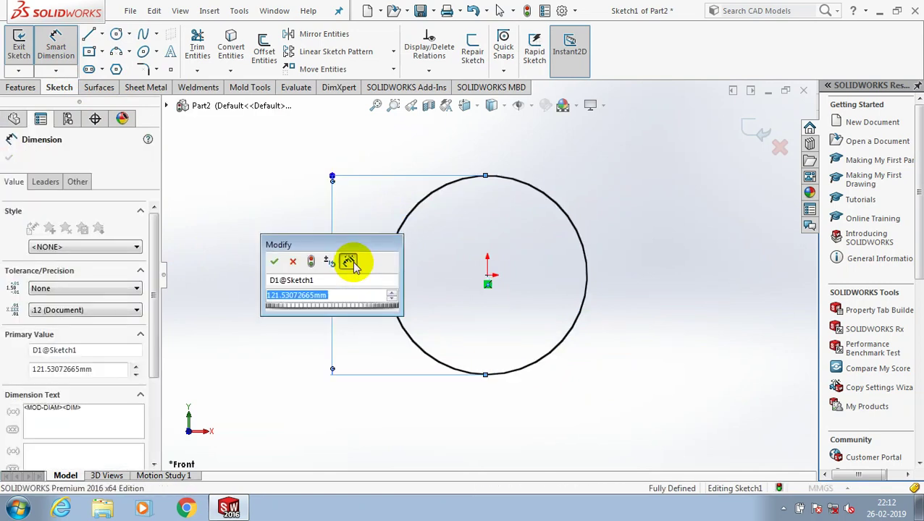
type("5")
key("BackSpace")
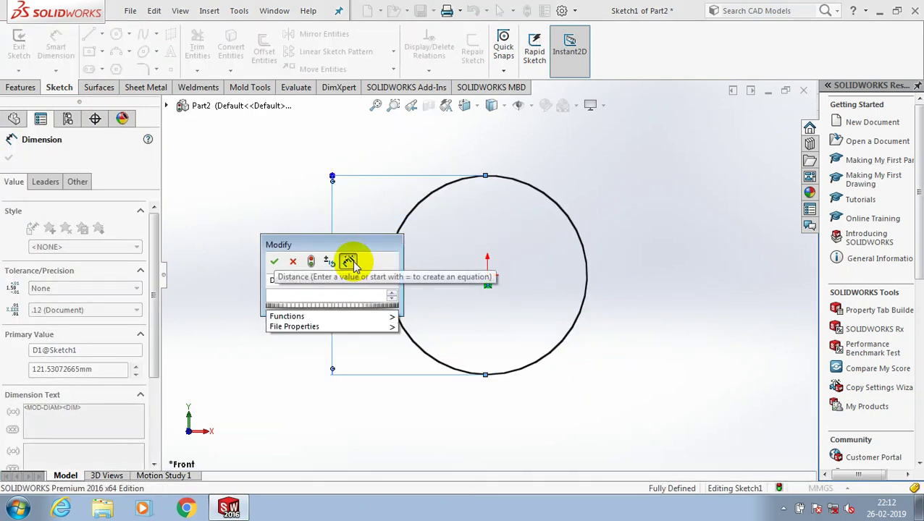
type("7")
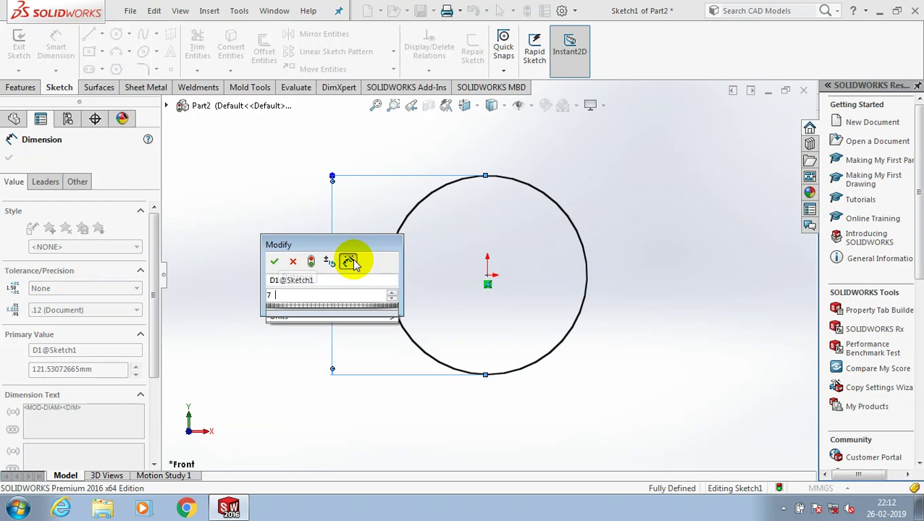
type("5")
key("Return")
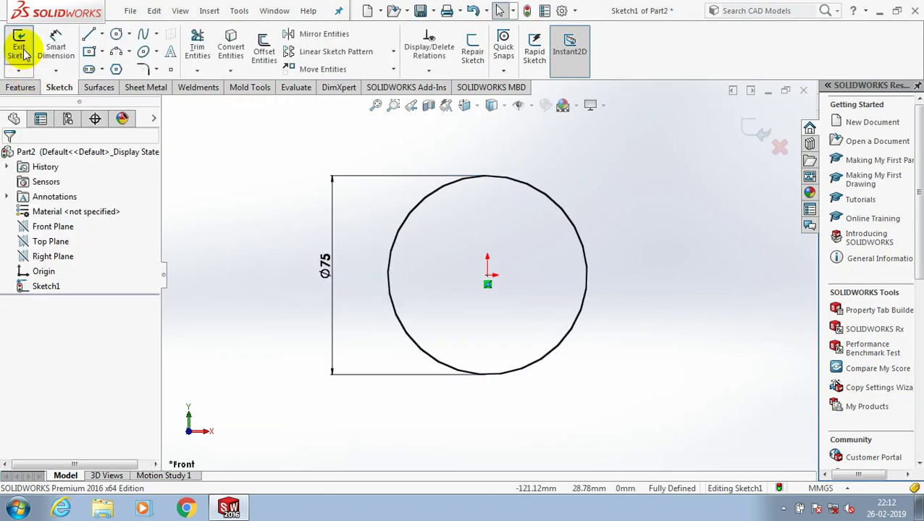
Exit the circle sketch and start a new sketch on the Top Plane, viewed normal to it.
left_click(21, 47)
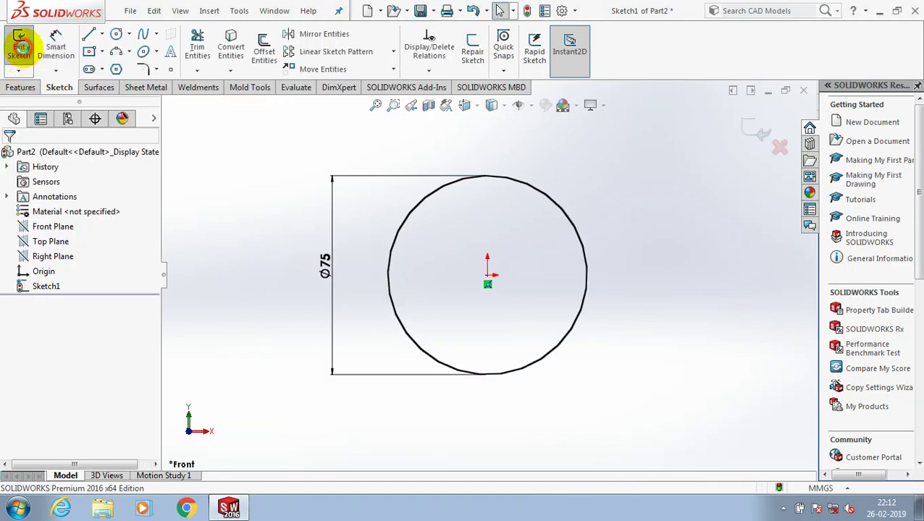
left_click(52, 242)
left_click(111, 230)
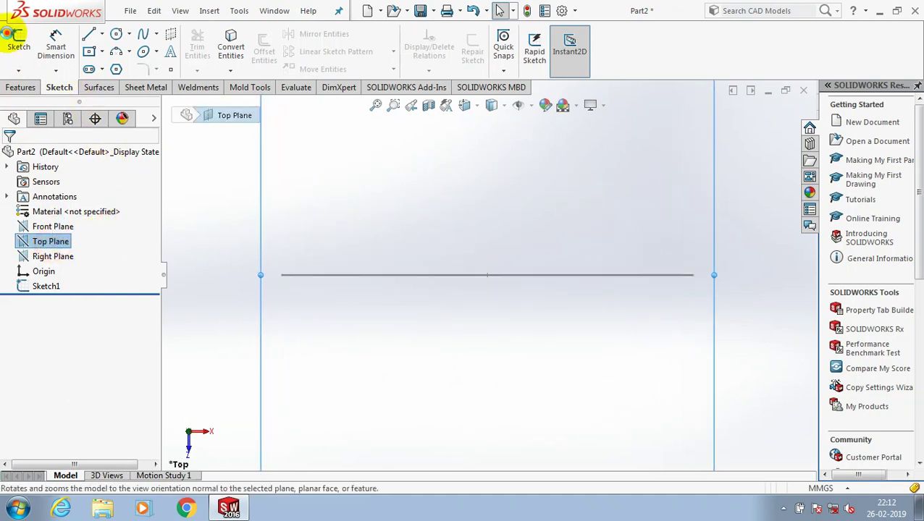
left_click(15, 35)
Draw a short vertical line down from the circle's left end and exit the sketch.
left_click(88, 34)
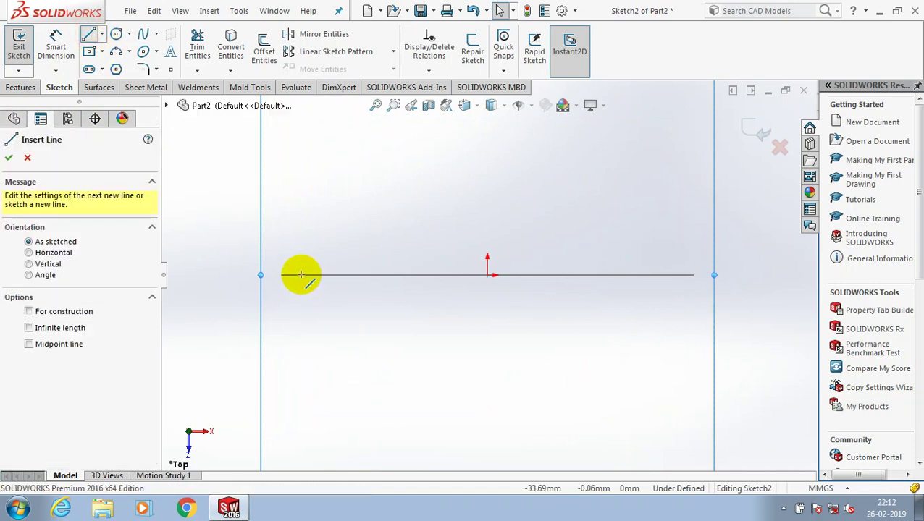
left_click(278, 361)
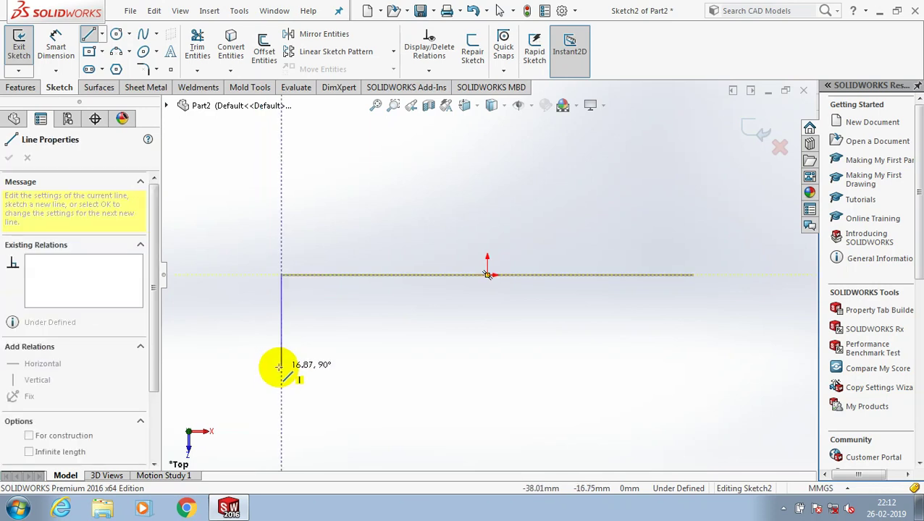
left_click(281, 370)
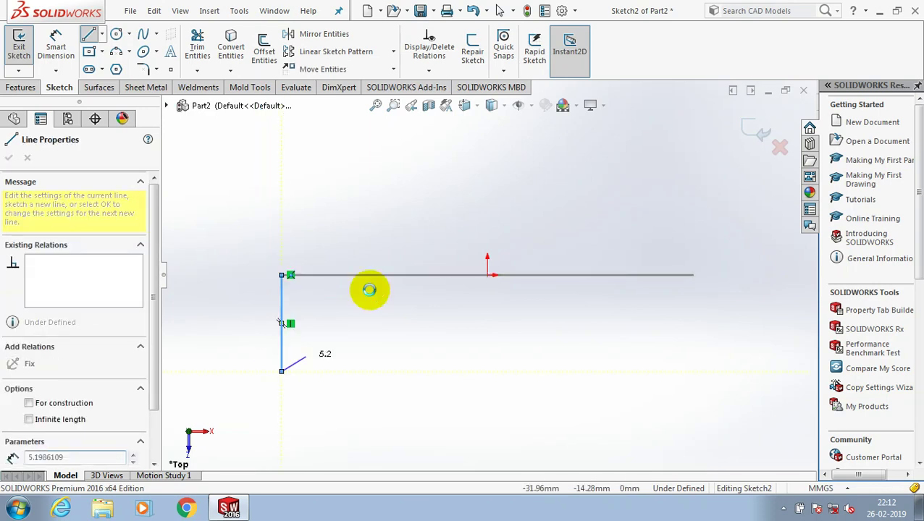
key("Escape")
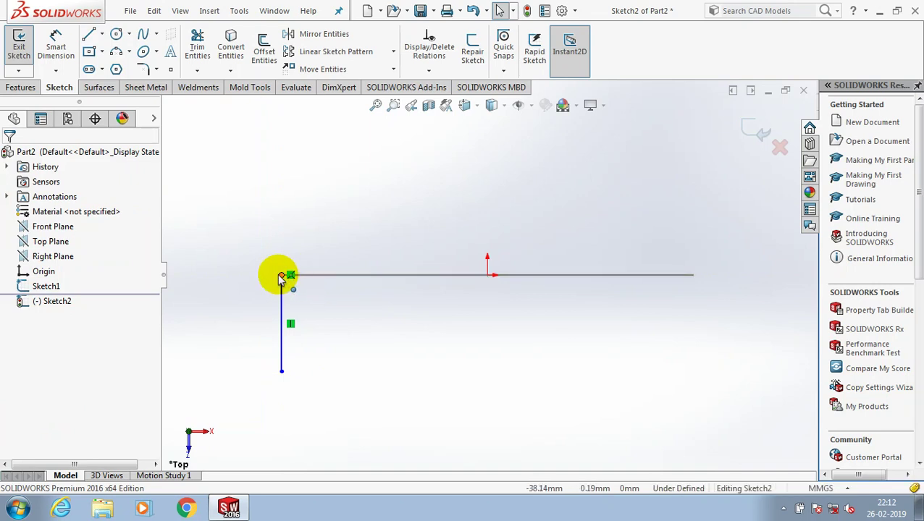
left_click(281, 277)
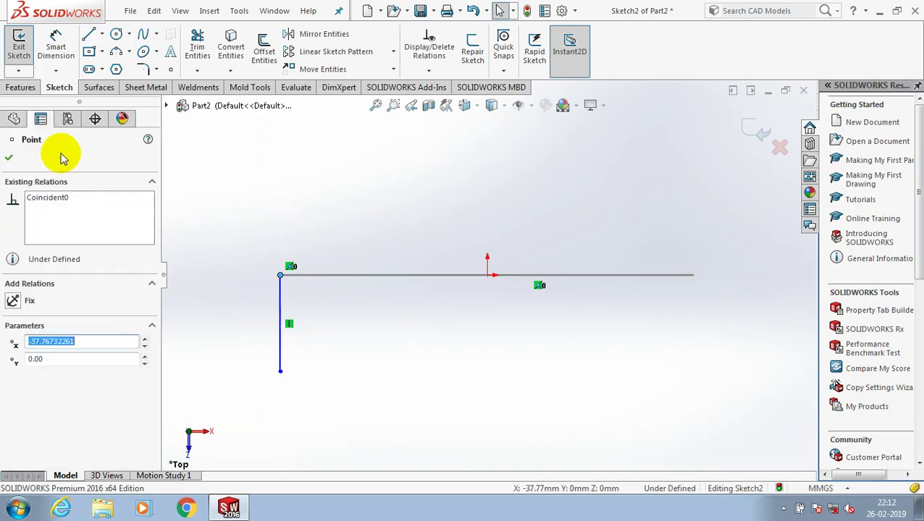
left_click(8, 159)
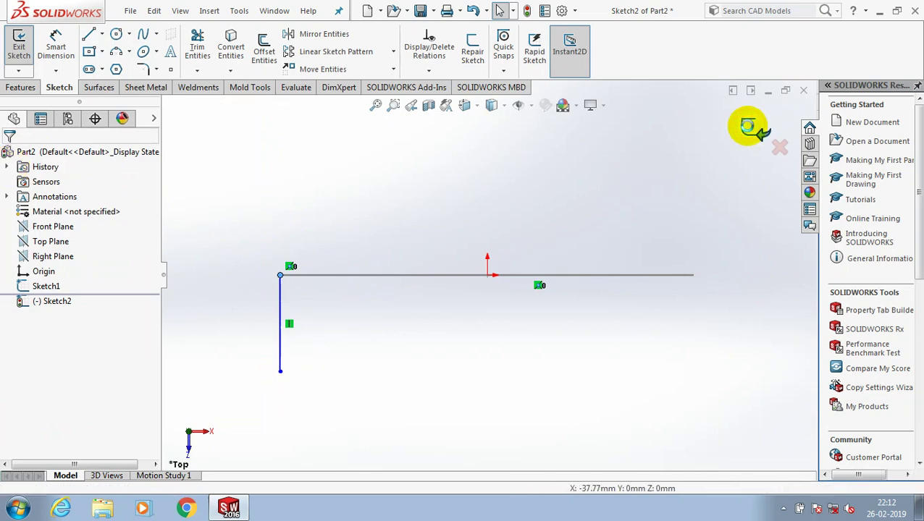
left_click(750, 129)
middle_click_drag(331, 151, 345, 190)
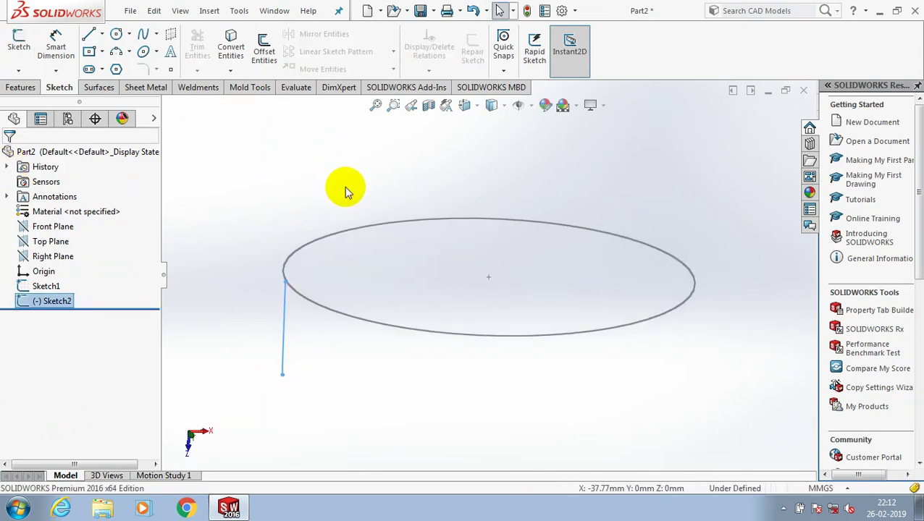
Start a swept surface with the line sketch as profile and the circle as path.
left_click(270, 174)
left_click(99, 87)
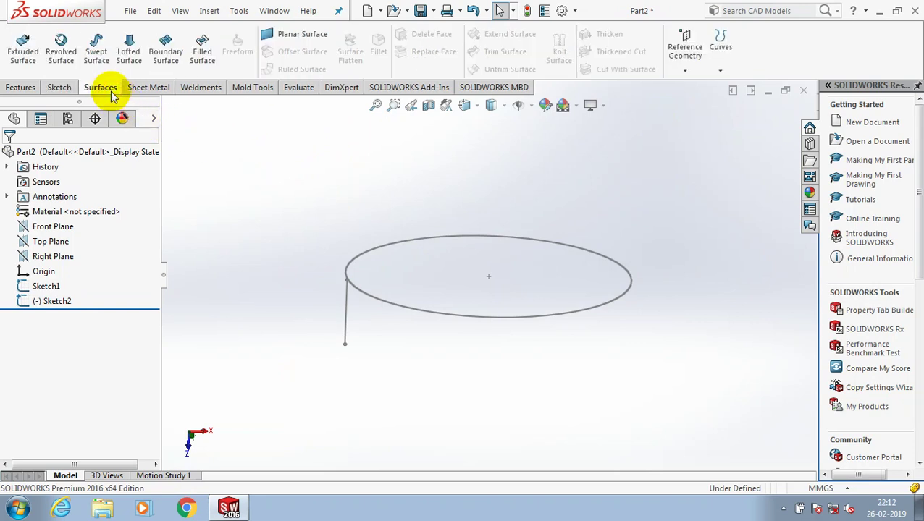
left_click(98, 51)
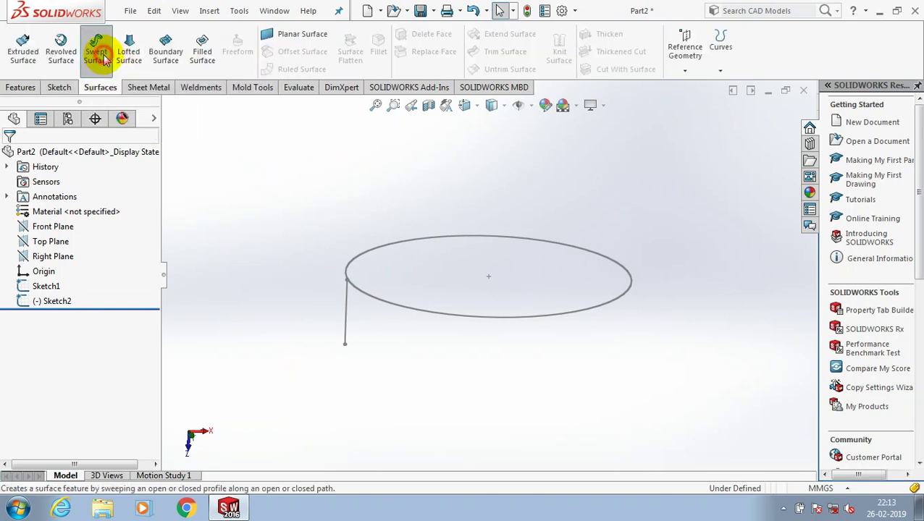
left_click(345, 307)
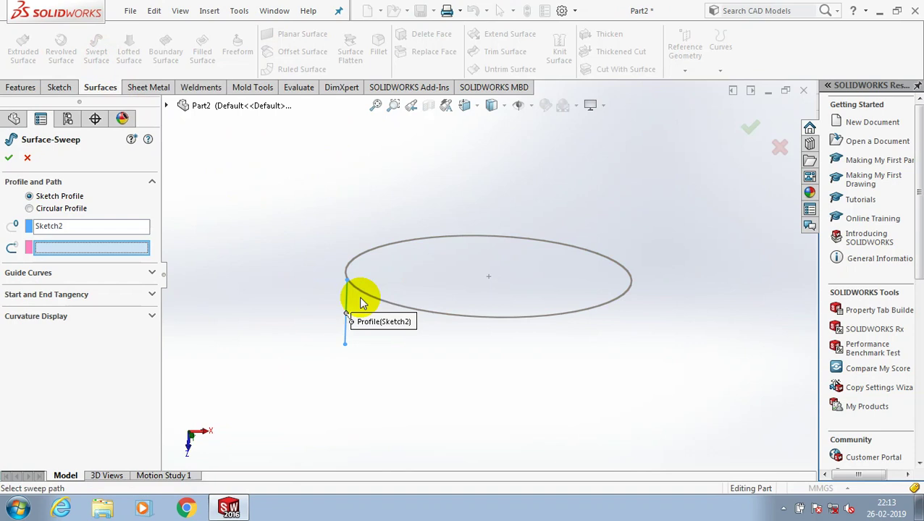
left_click(370, 300)
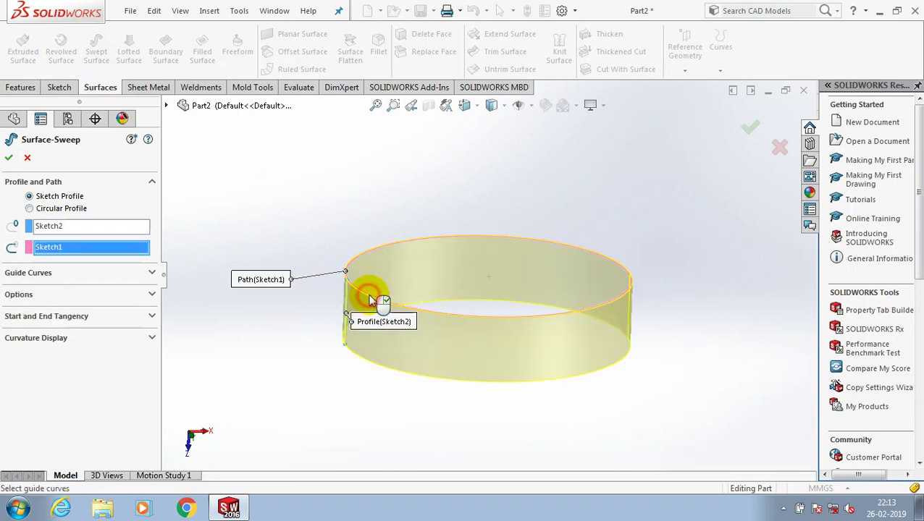
Set the profile twist to 15 revolutions and accept Surface-Sweep1.
left_click(149, 295)
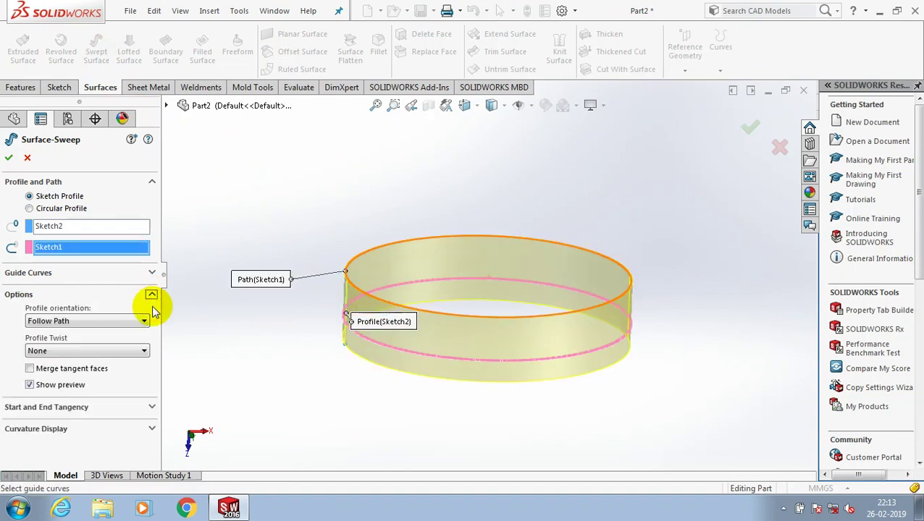
left_click(118, 351)
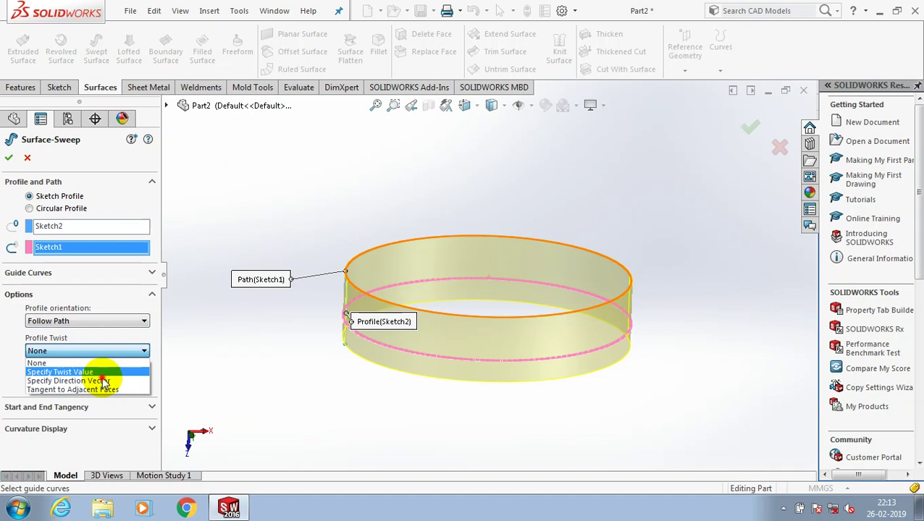
left_click(102, 372)
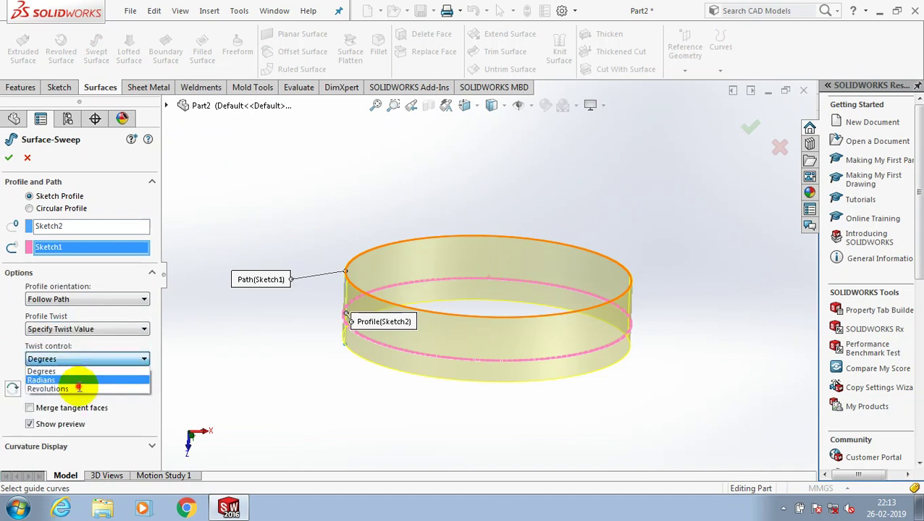
left_click(79, 389)
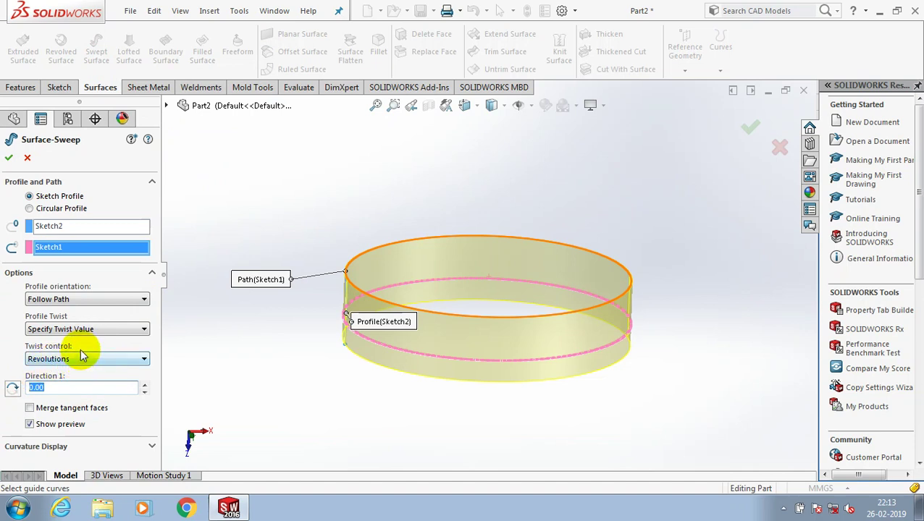
type("15")
key("Return")
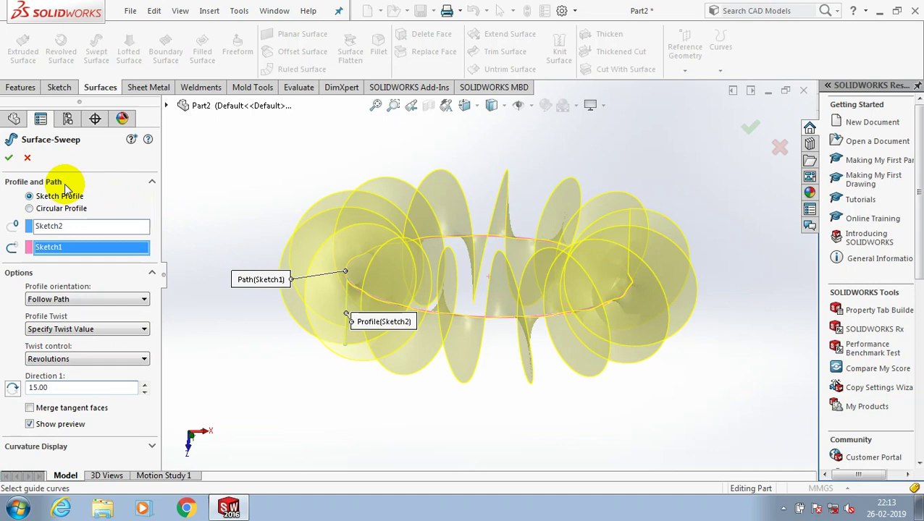
left_click(9, 157)
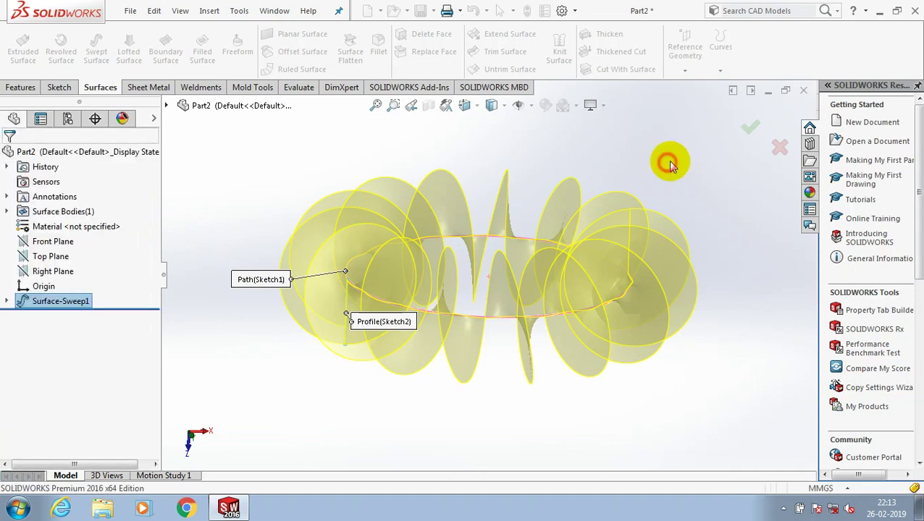
middle_click_drag(664, 161, 668, 249)
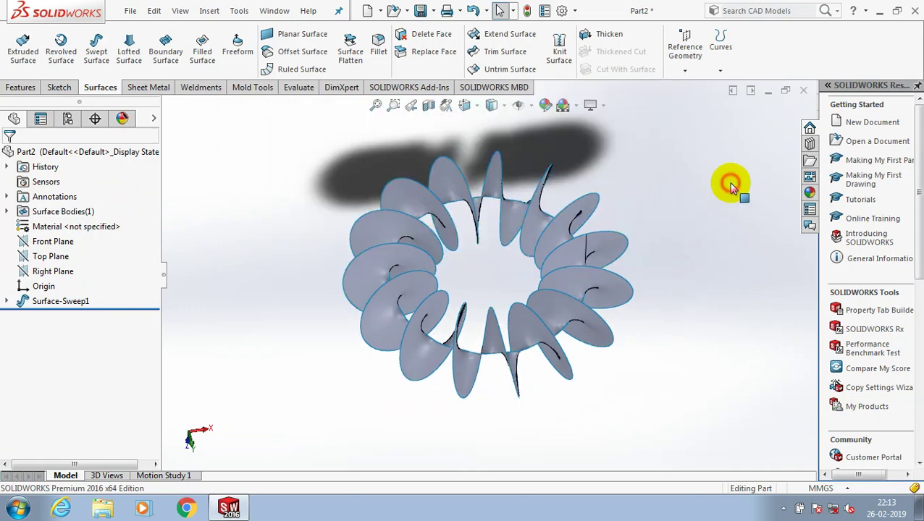
middle_click_drag(732, 182, 397, 168)
scroll(203, 183, "down", 2)
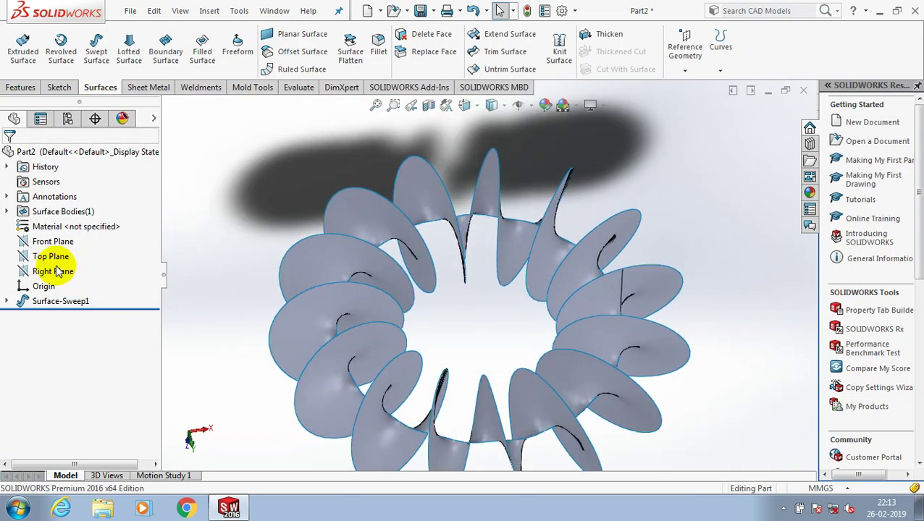
left_click(58, 271)
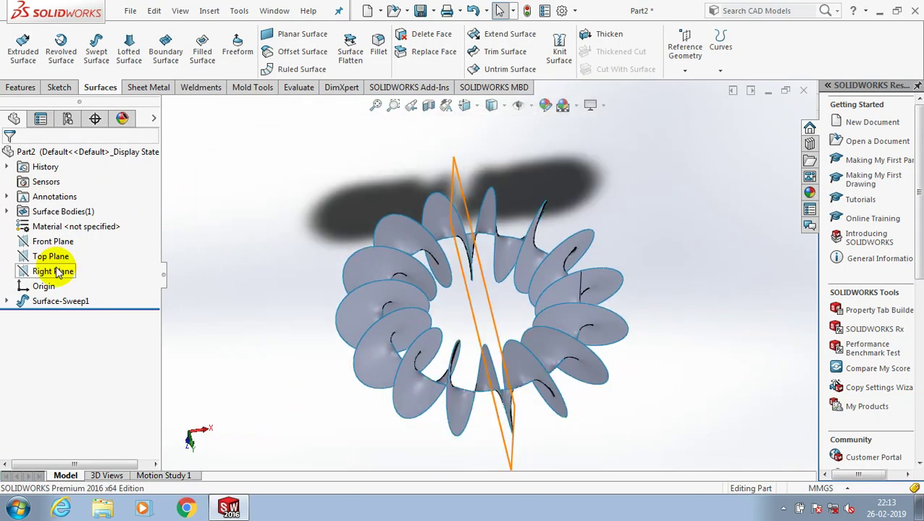
Set up a circular-profile sweep using the Sketch1 ring as the path.
left_click(169, 248)
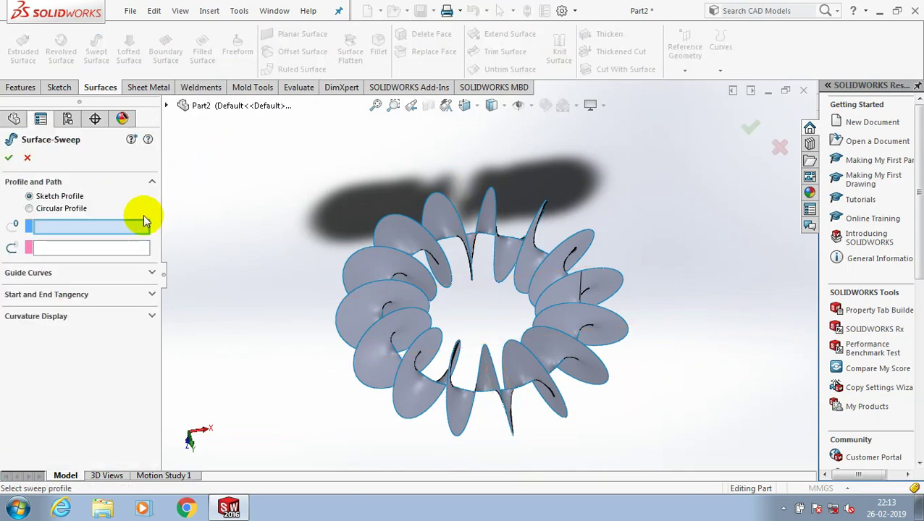
left_click(72, 210)
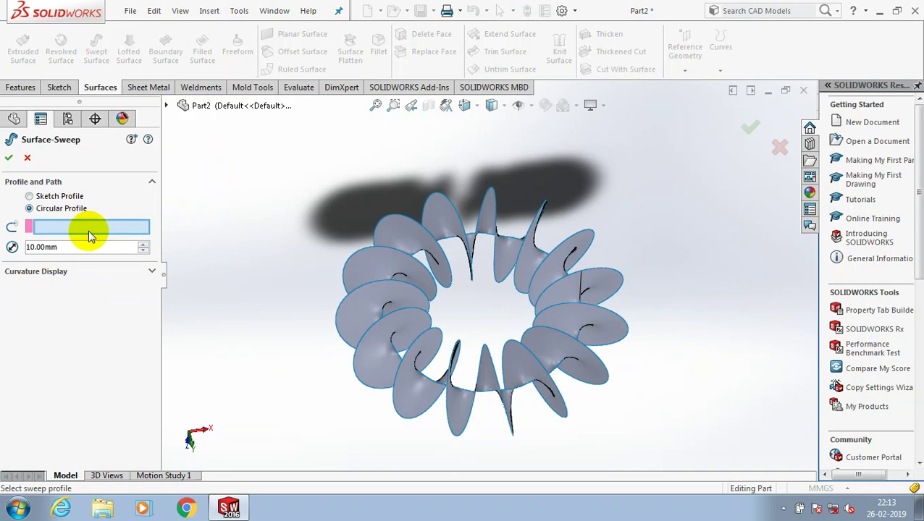
left_click(89, 231)
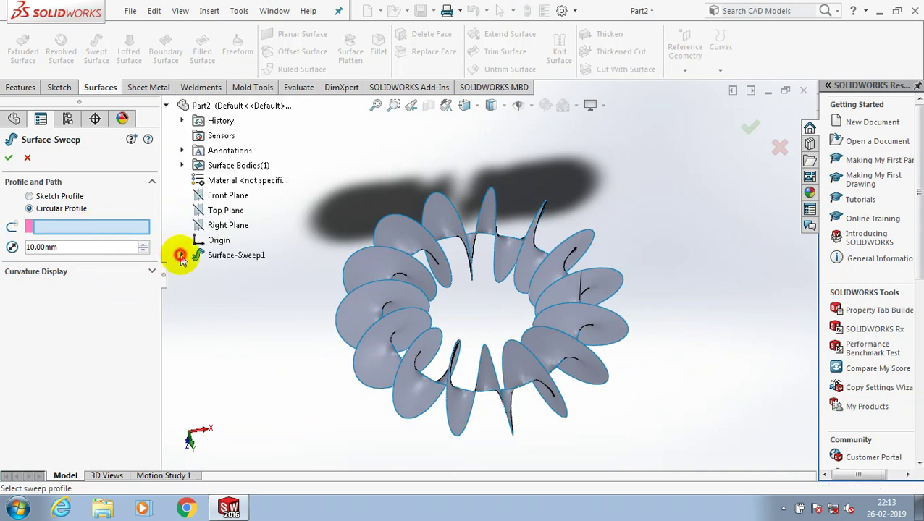
mouse_move(182, 257)
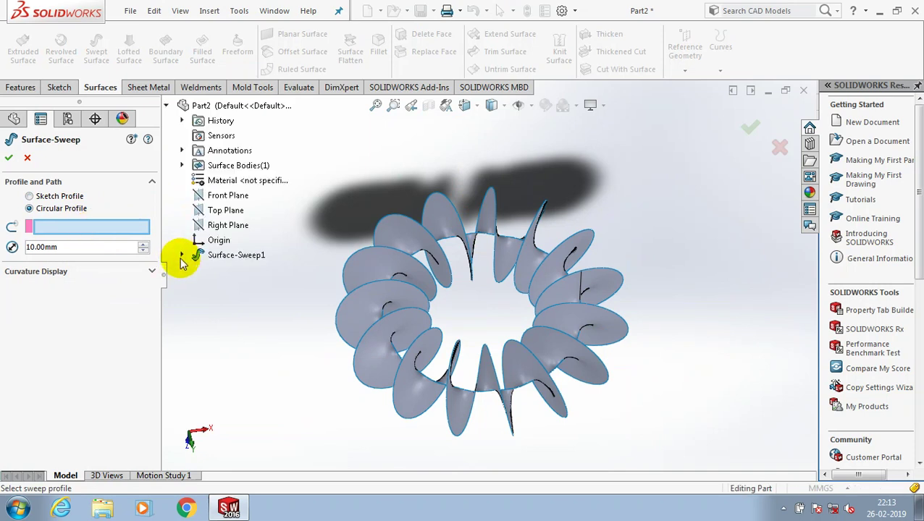
left_click(182, 258)
left_click(182, 259)
left_click(234, 285)
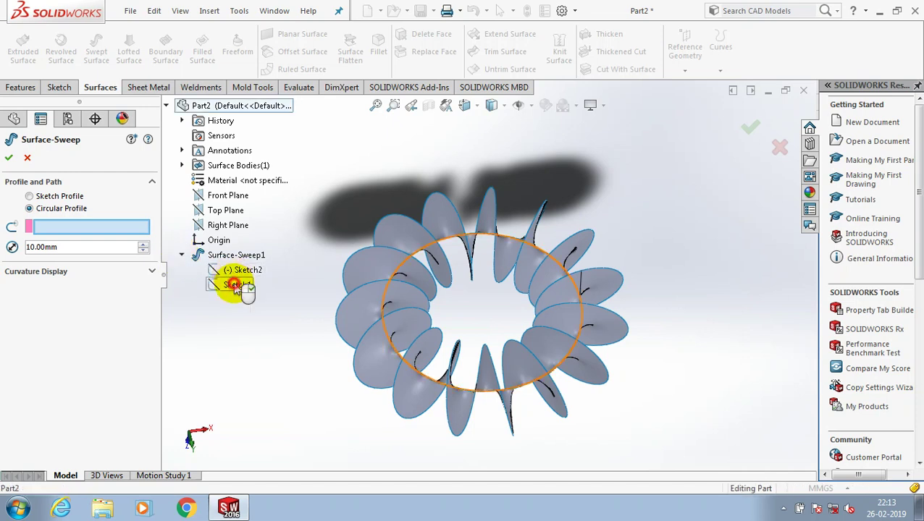
Set the tube diameter to 25 mm and confirm Surface-Sweep2.
double_click(69, 247)
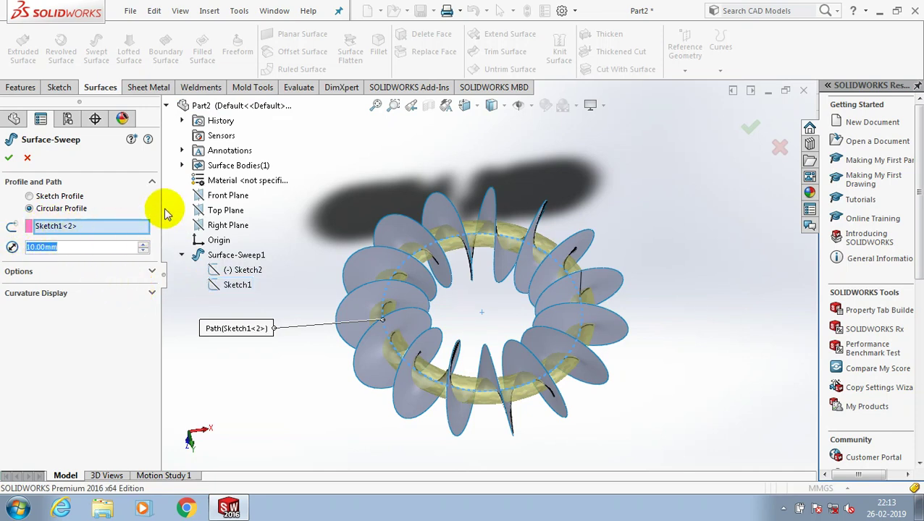
type("25")
key("Return")
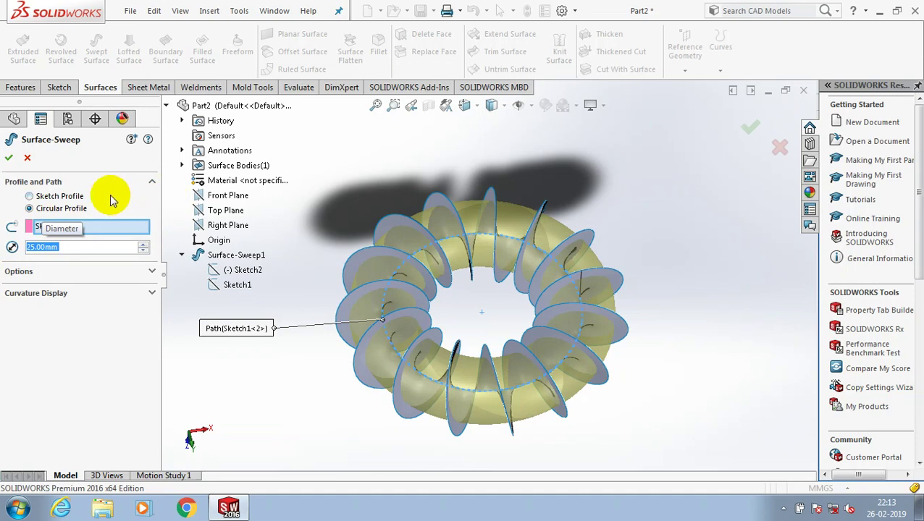
key("Return")
middle_click_drag(619, 172, 530, 223)
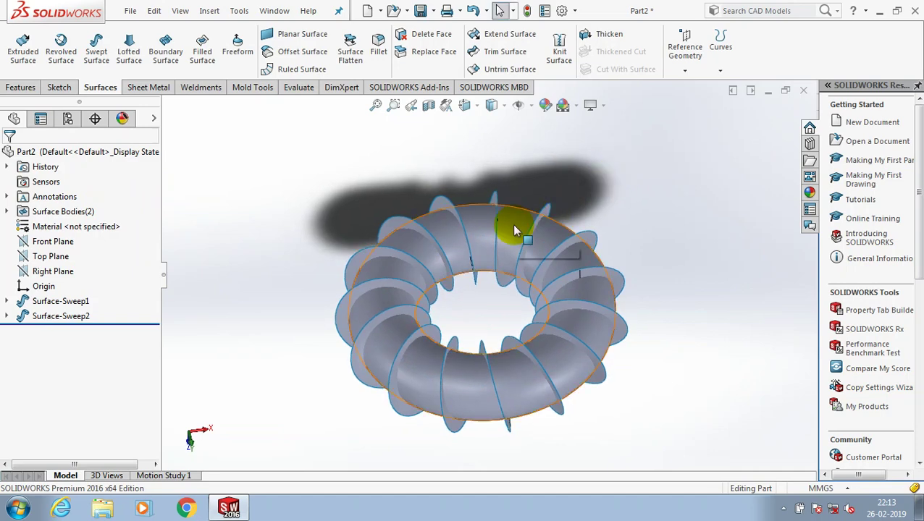
Apply a pale yellow colour appearance to the whole Surface-Sweep2 torus.
left_click(514, 229)
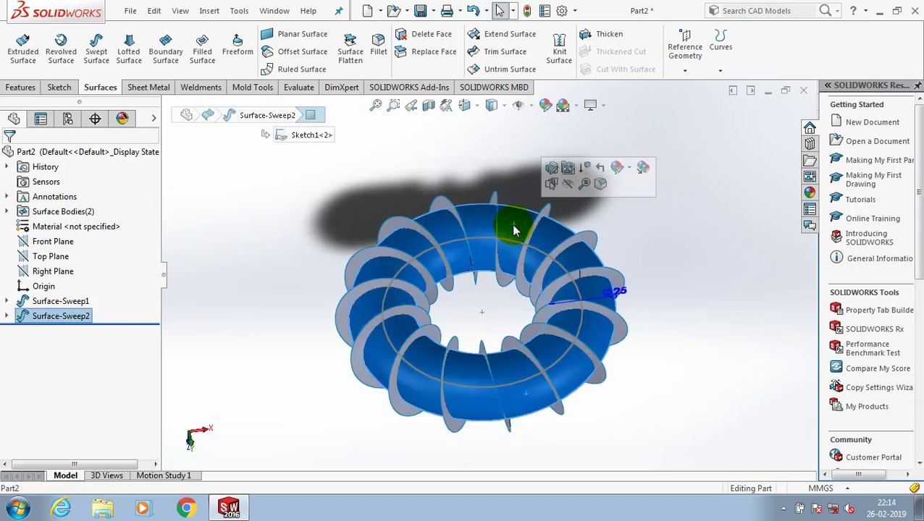
left_click(631, 171)
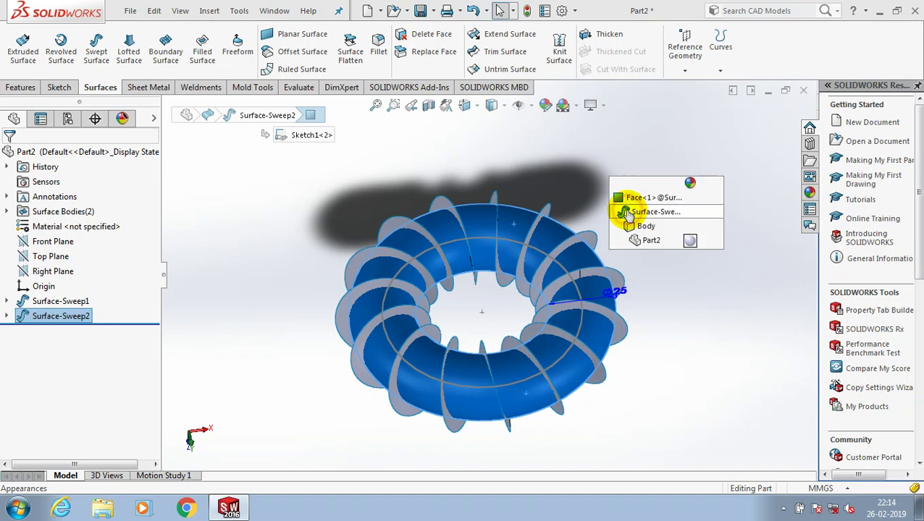
left_click(437, 206)
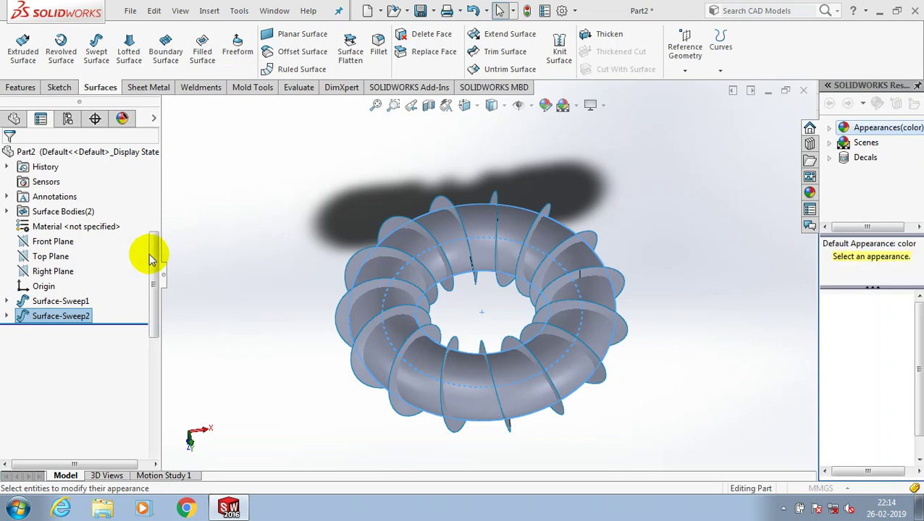
left_click(65, 422)
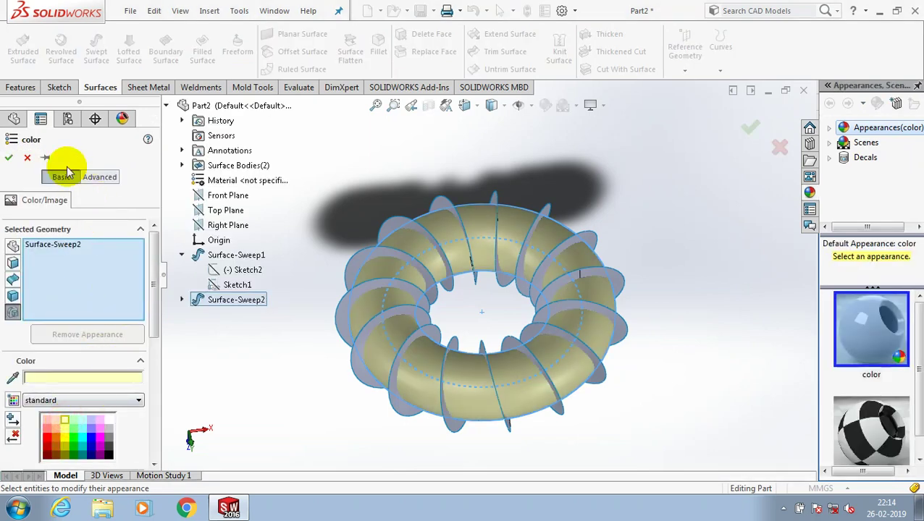
left_click(9, 157)
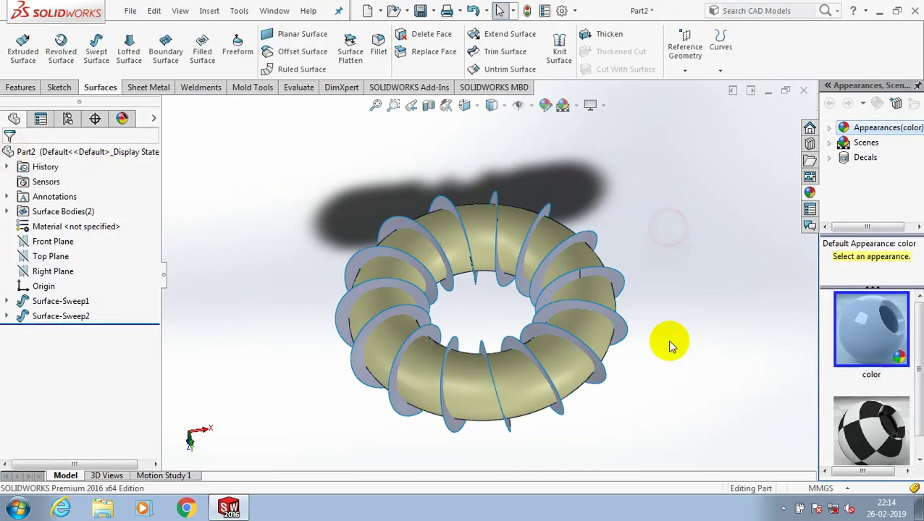
middle_click_drag(670, 340, 319, 240)
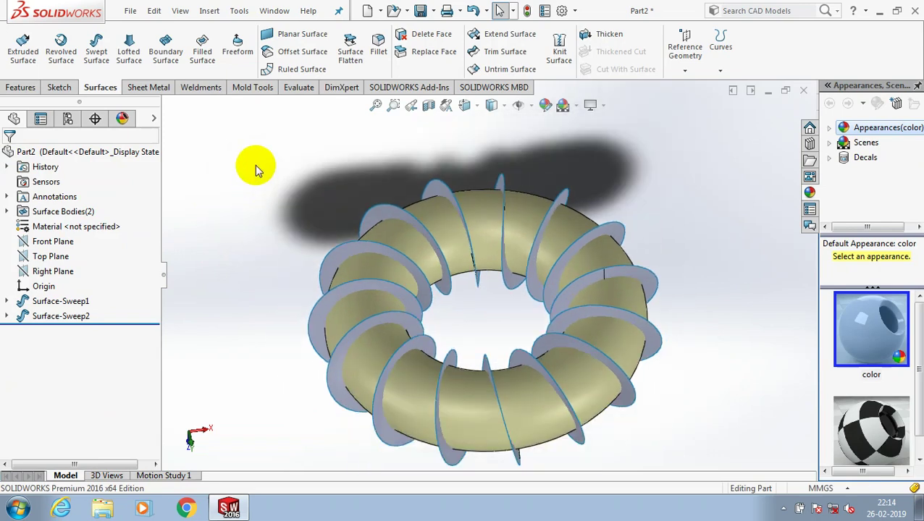
Start a new, empty 3D sketch, 3DSketch1, from the Sketch tab.
left_click(58, 88)
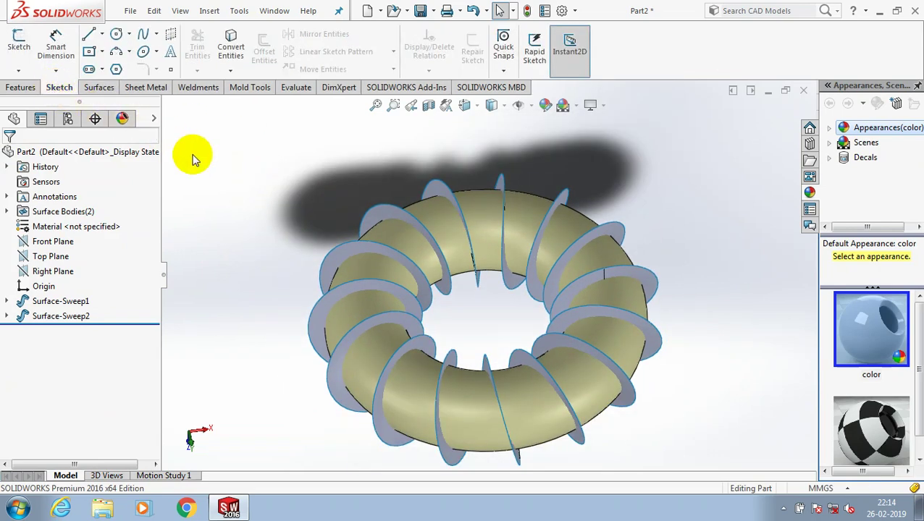
left_click(24, 74)
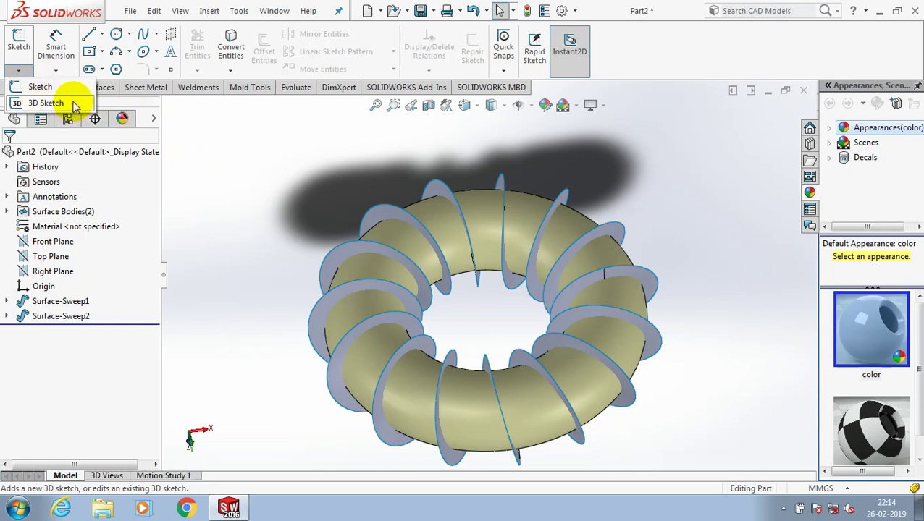
left_click(75, 105)
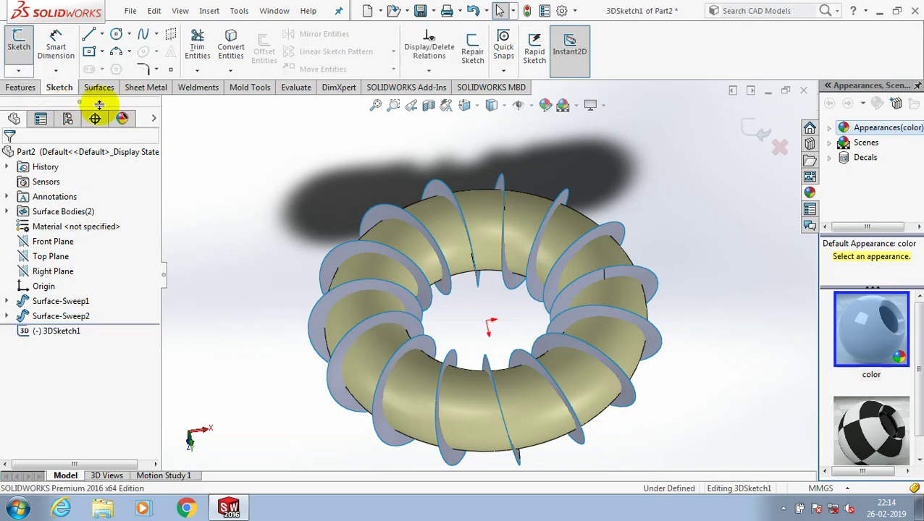
left_click(227, 73)
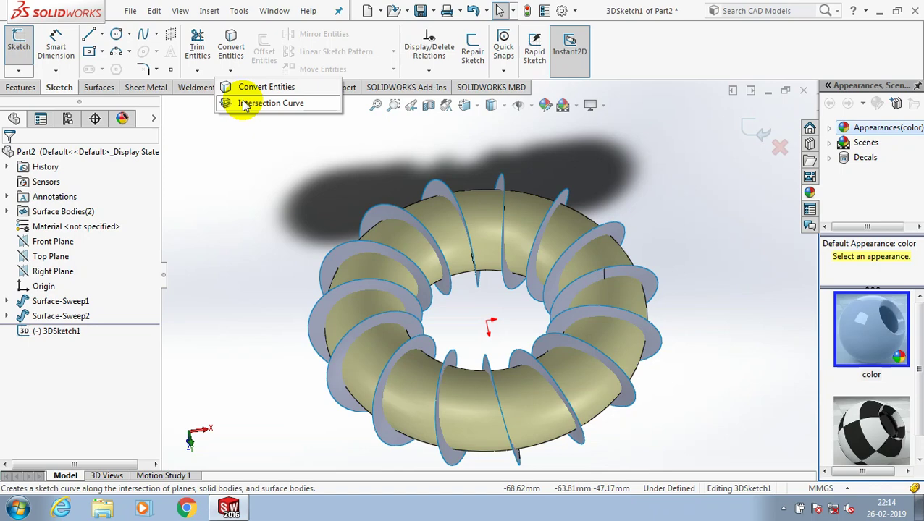
Create Intersection Curves between the torus and the twisted fin faces, then close 3DSketch1.
left_click(246, 104)
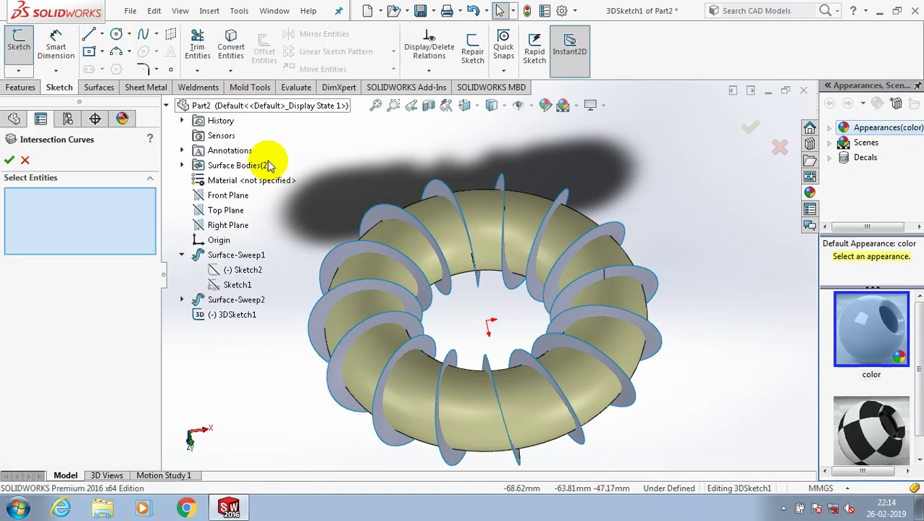
left_click(428, 226)
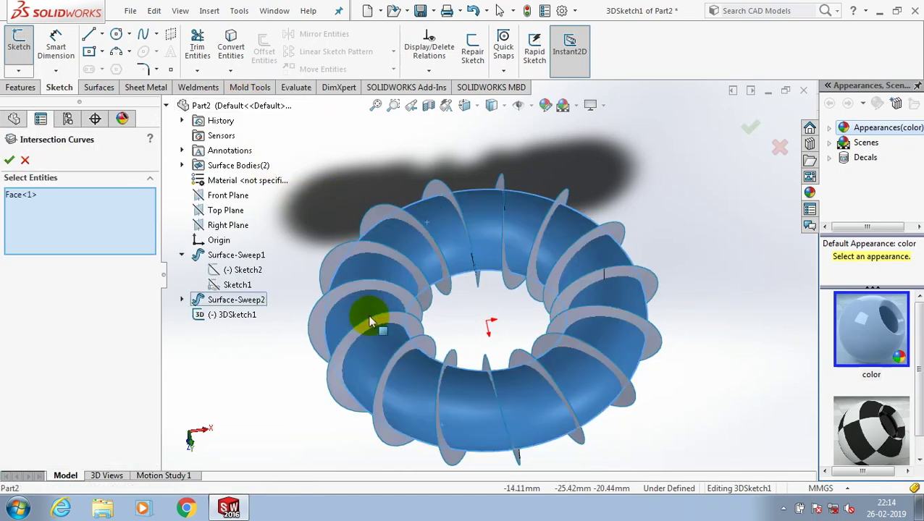
left_click(363, 346)
left_click(347, 351)
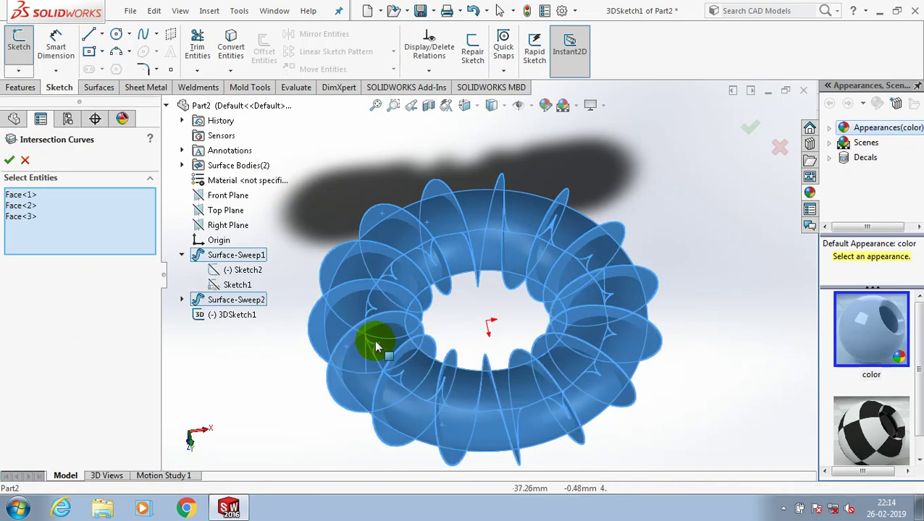
left_click(9, 159)
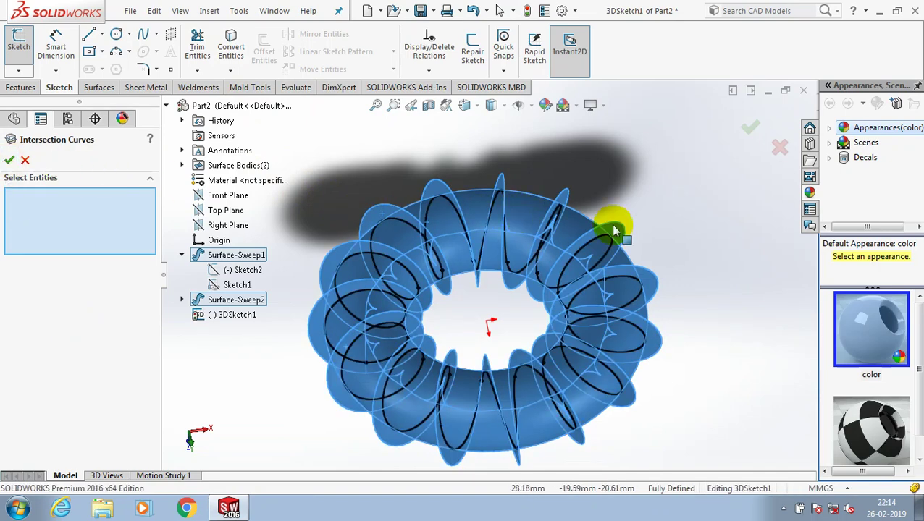
left_click(708, 192)
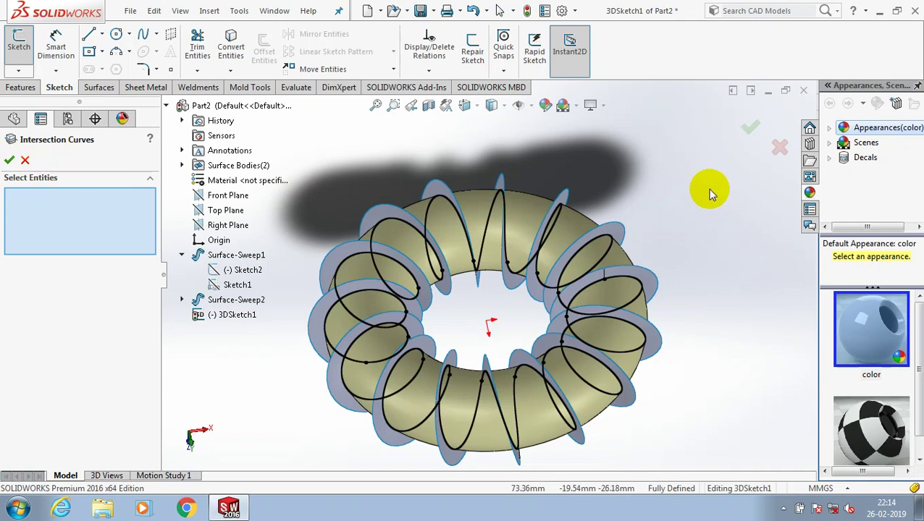
left_click(747, 132)
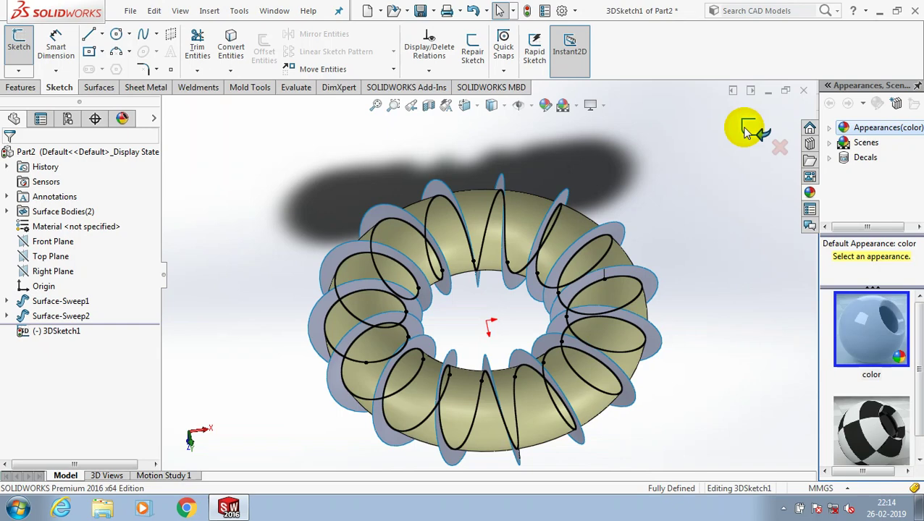
left_click(747, 132)
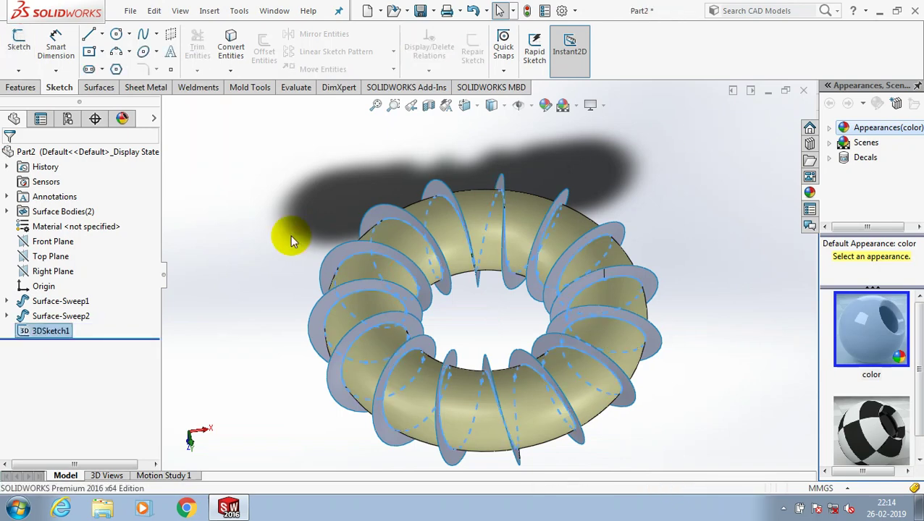
Hide Surface-Sweep1 and Surface-Sweep2 from the FeatureManager tree.
left_click(76, 313)
left_click(76, 307, "ctrl")
right_click(76, 307)
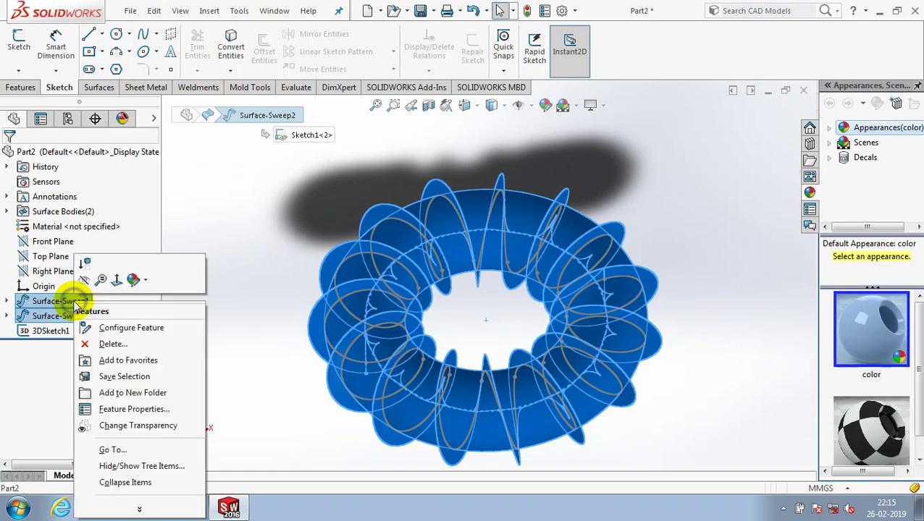
left_click(85, 280)
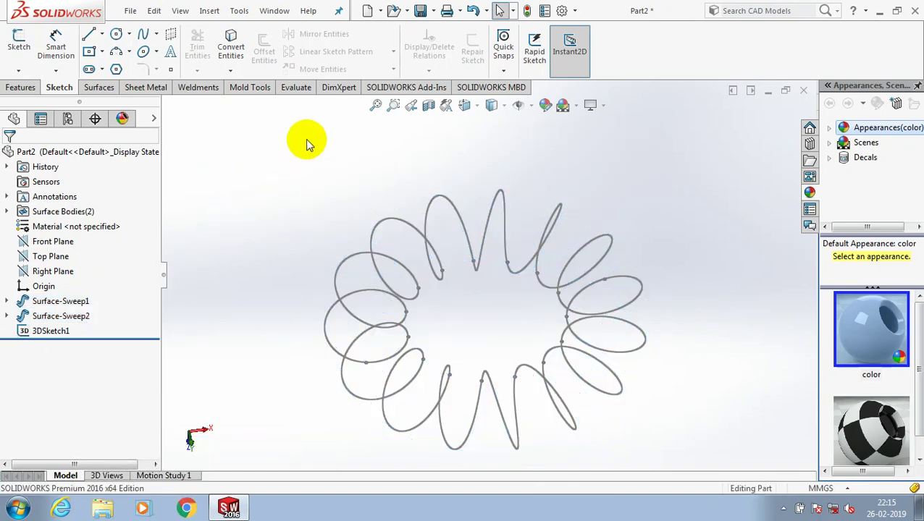
left_click(22, 86)
Create CompCurve1 by joining the 3DSketch1 coil loops.
left_click(581, 73)
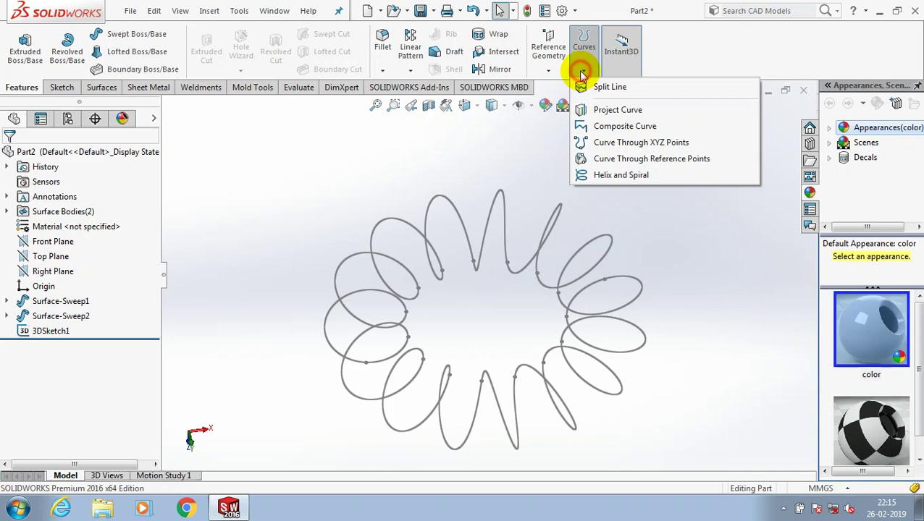
left_click(642, 128)
left_click(551, 212)
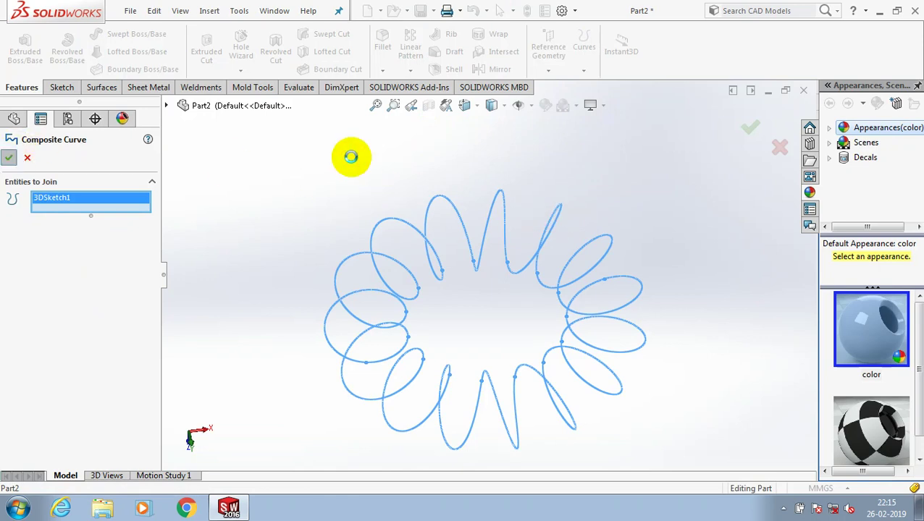
key("Return")
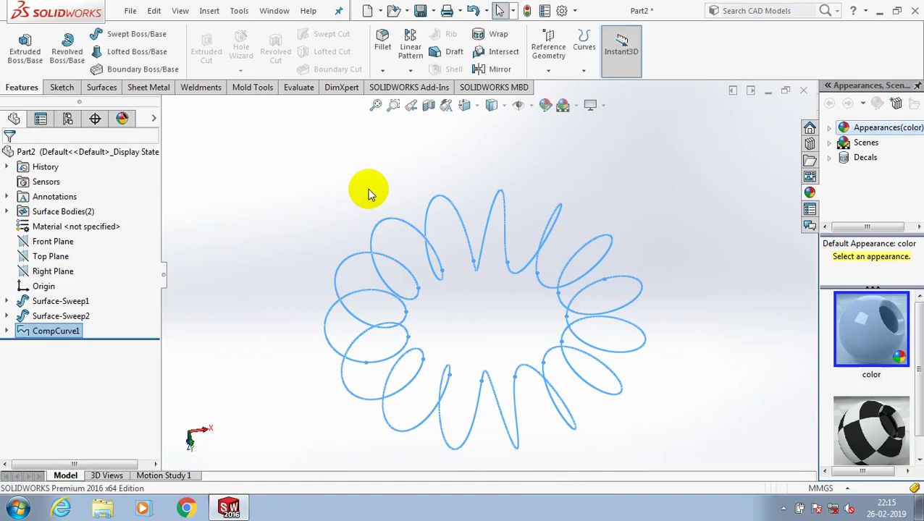
left_click(369, 192)
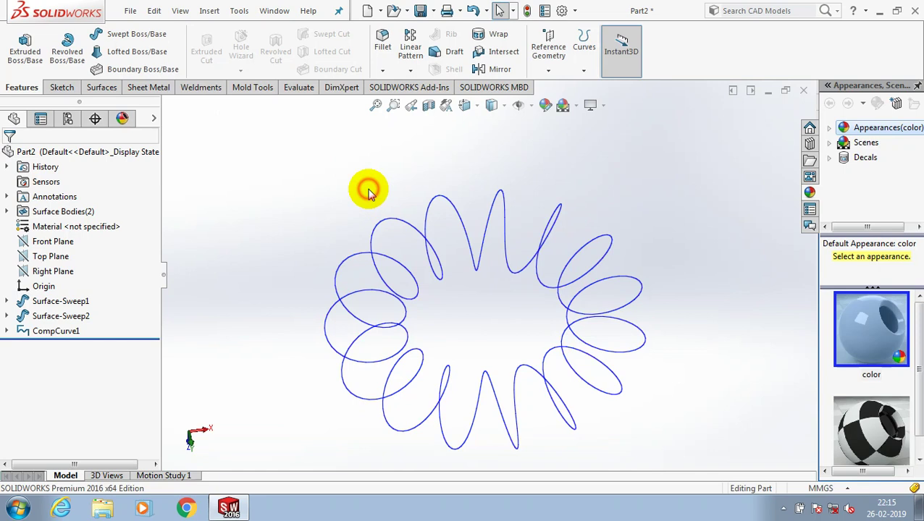
Sweep an 8 mm diameter circular profile along CompCurve1 to create the solid tube Sweep1.
left_click(139, 34)
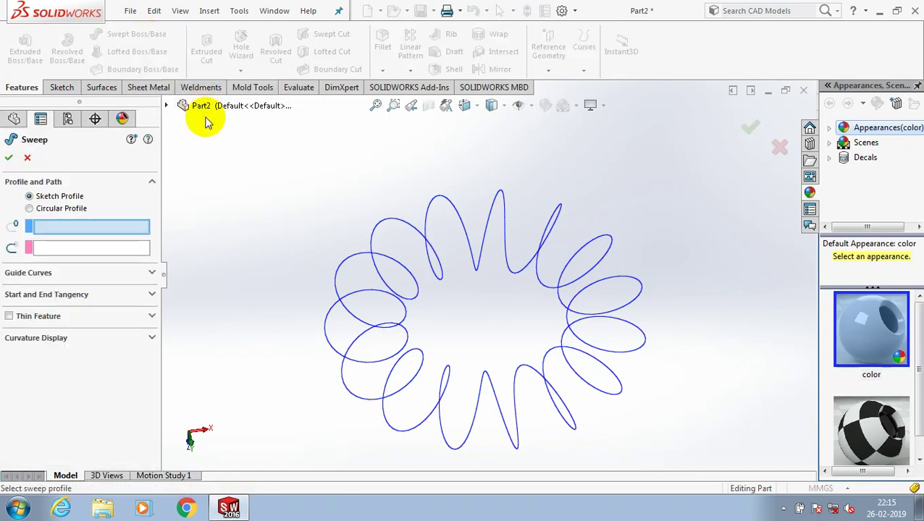
left_click(128, 210)
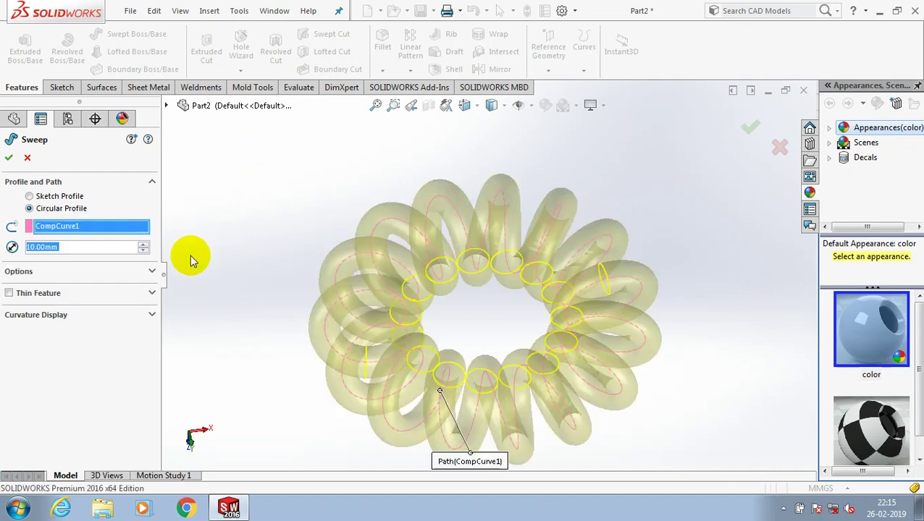
type("8")
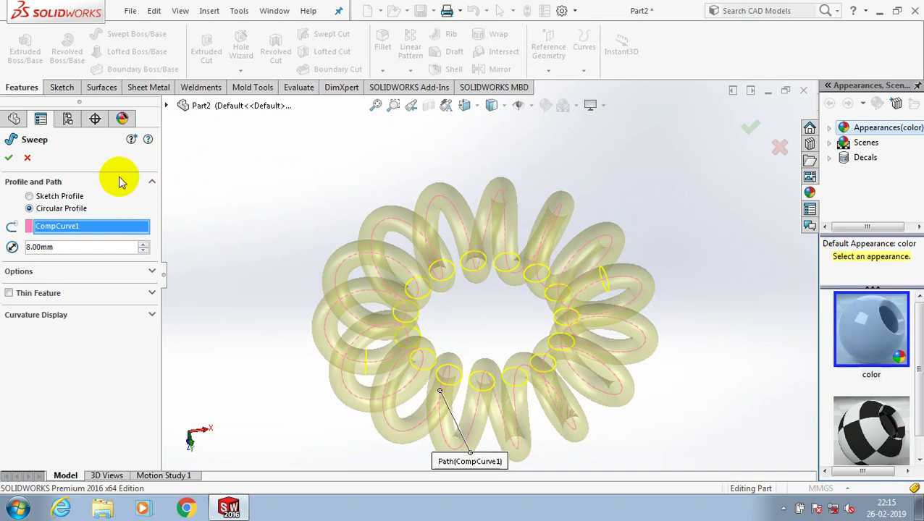
left_click(9, 158)
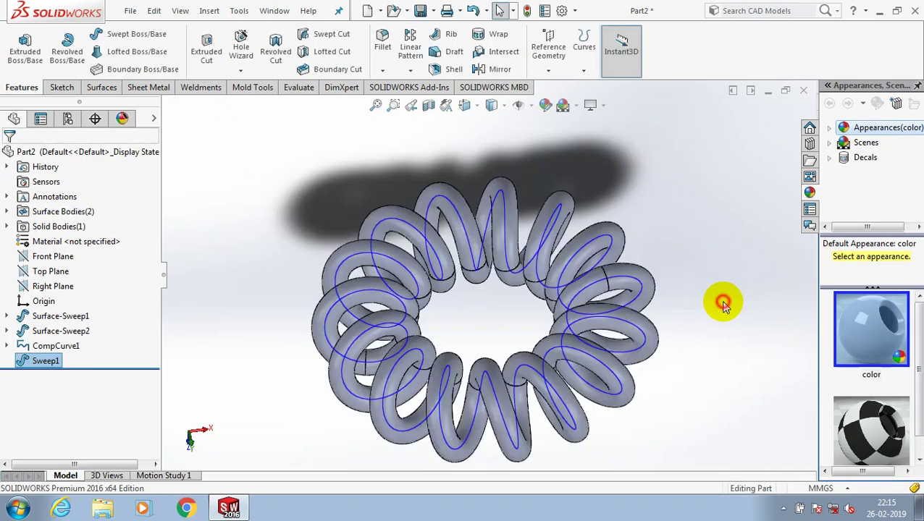
Hide CompCurve1 and tilt the view so only the solid Sweep1 coil shows.
left_click(52, 346)
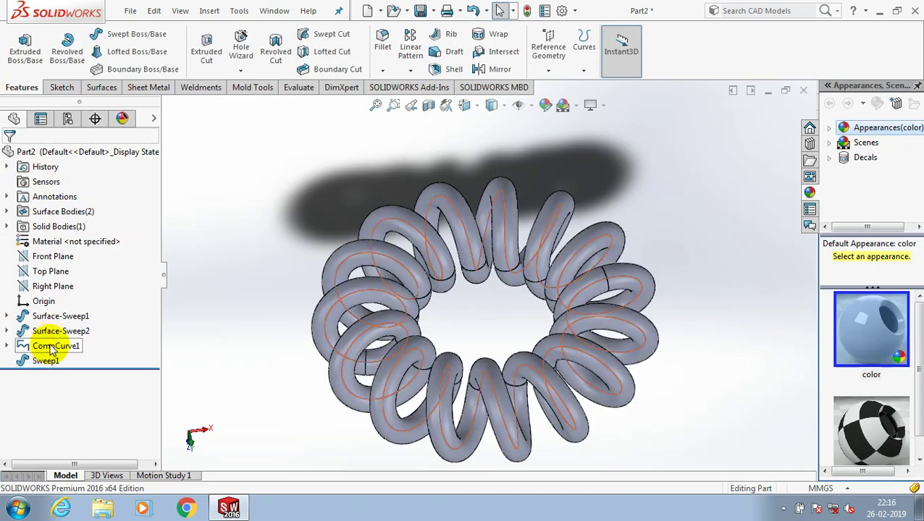
right_click(52, 347)
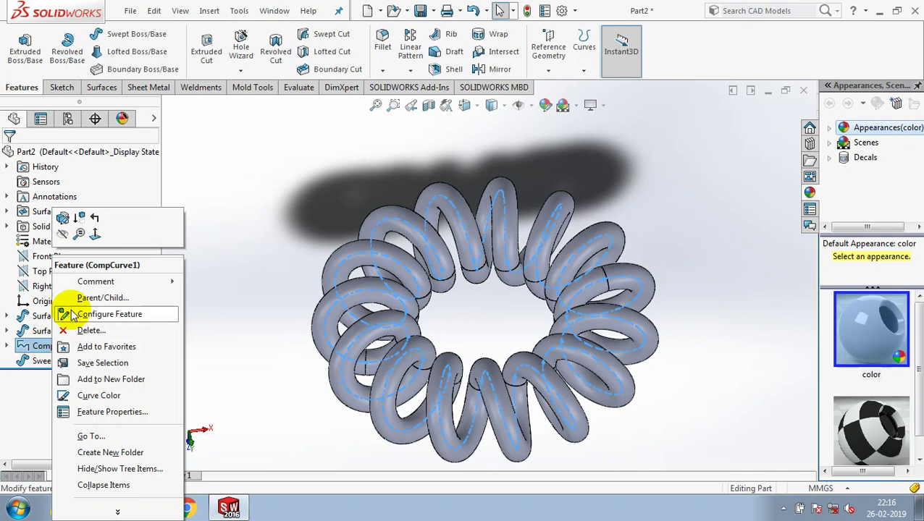
left_click(680, 265)
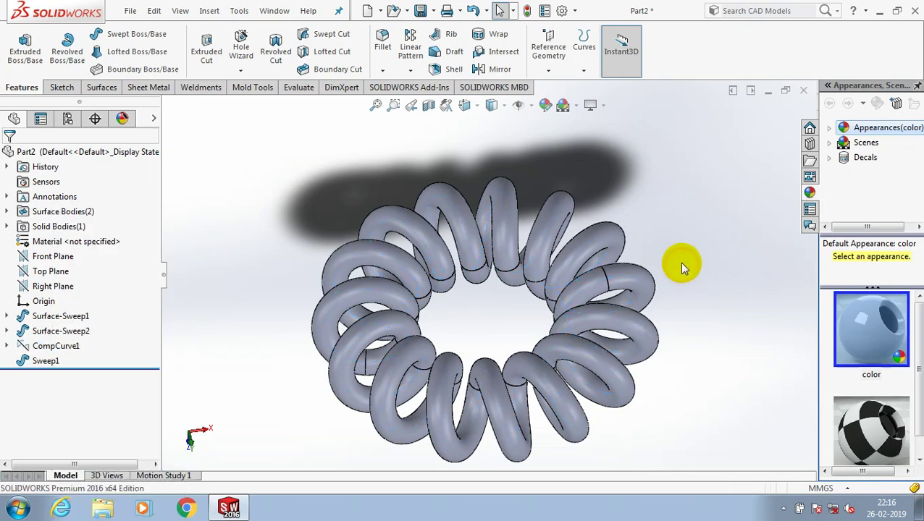
key("Up")
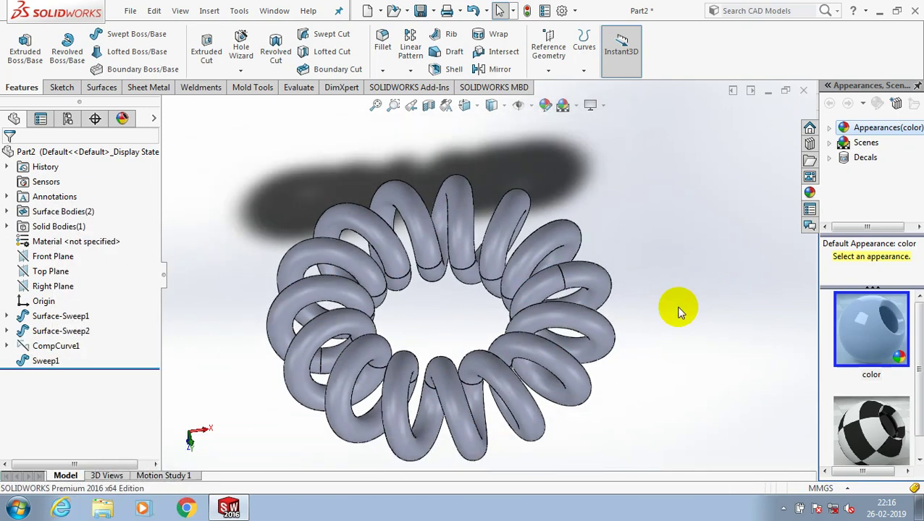
key("Up")
mouse_move(640, 304)
middle_mouse_down()
mouse_move(577, 367)
mouse_move(598, 387)
mouse_move(513, 392)
mouse_move(289, 370)
mouse_move(272, 377)
mouse_move(276, 386)
middle_mouse_up()
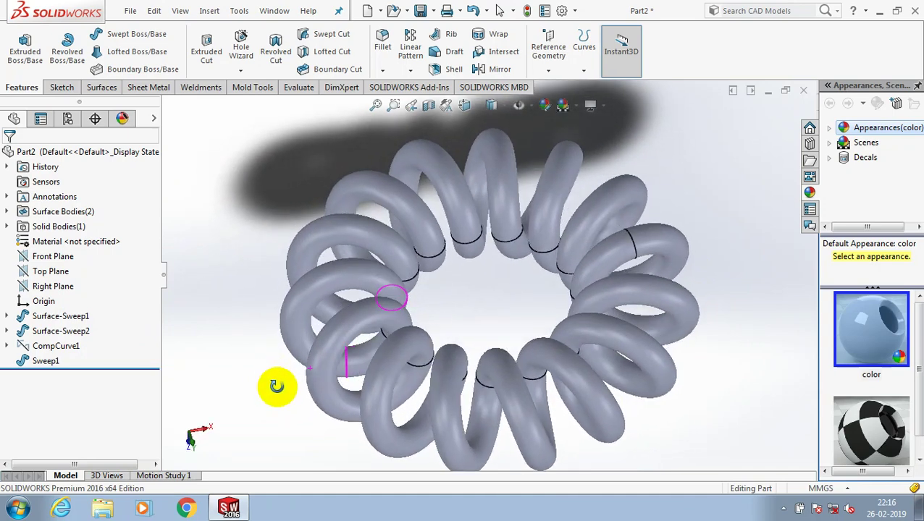
left_click(46, 360)
Apply a dark saturated green appearance to the Sweep1 coil.
left_click(107, 341)
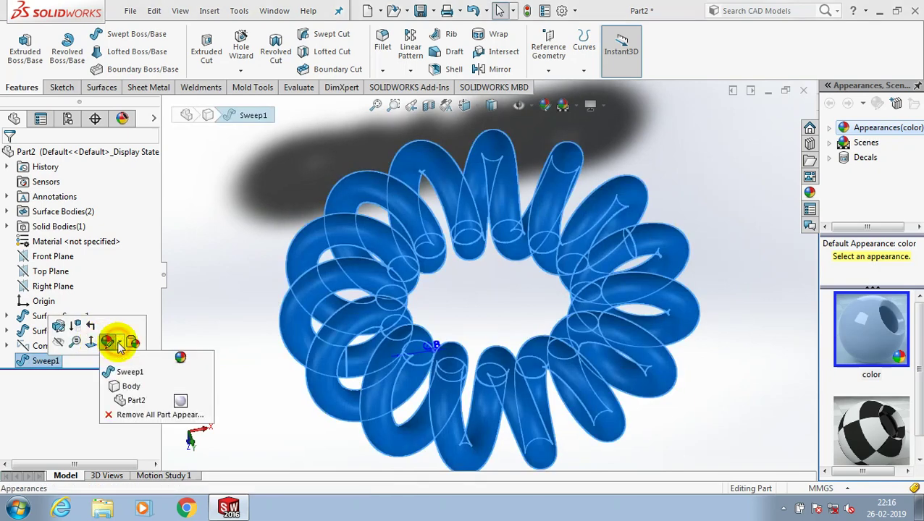
left_click(180, 348)
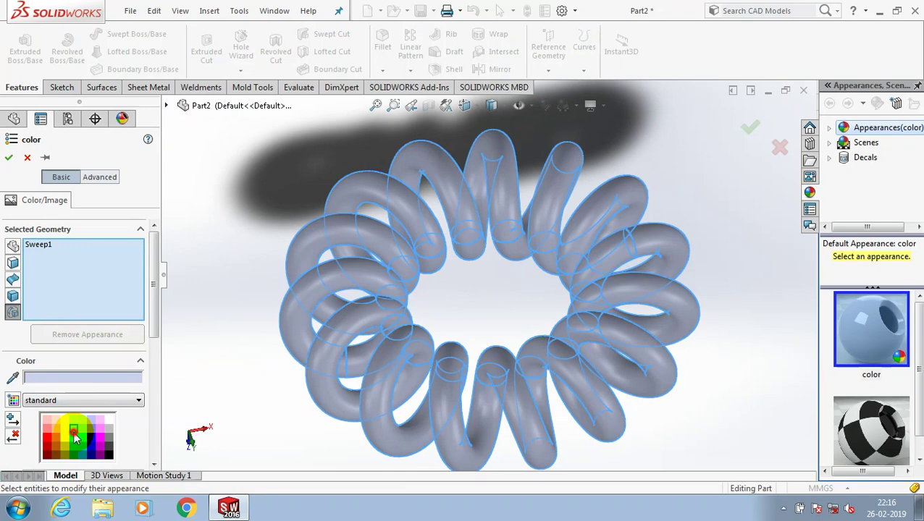
left_click(74, 431)
left_click(75, 438)
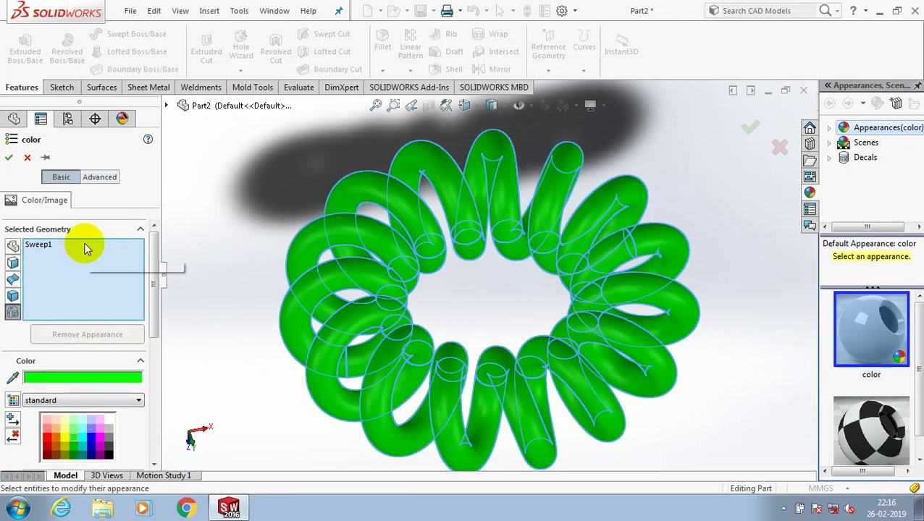
left_click(9, 162)
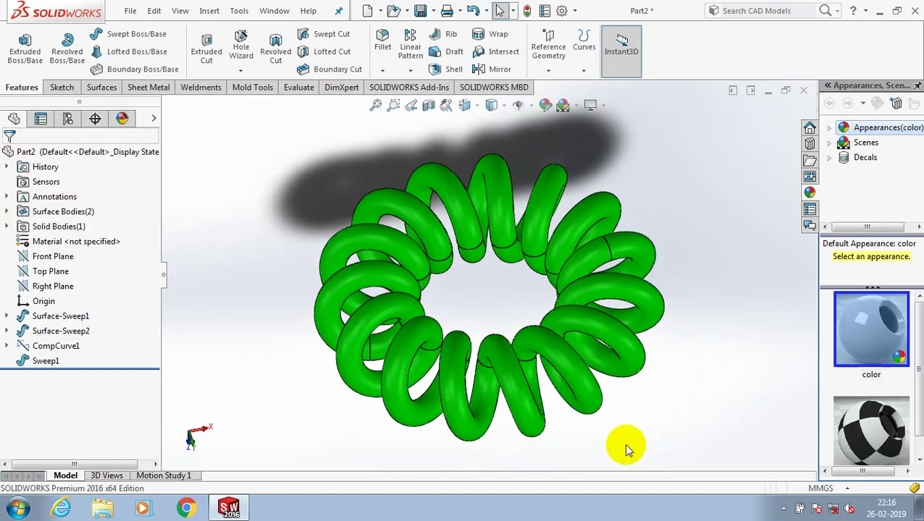
mouse_move(623, 443)
middle_mouse_down()
mouse_move(246, 143)
mouse_move(239, 151)
middle_mouse_up()
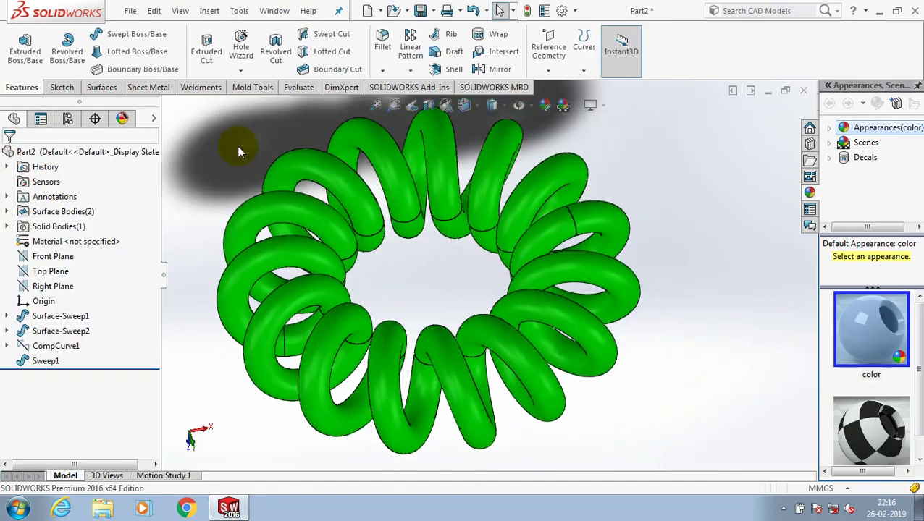